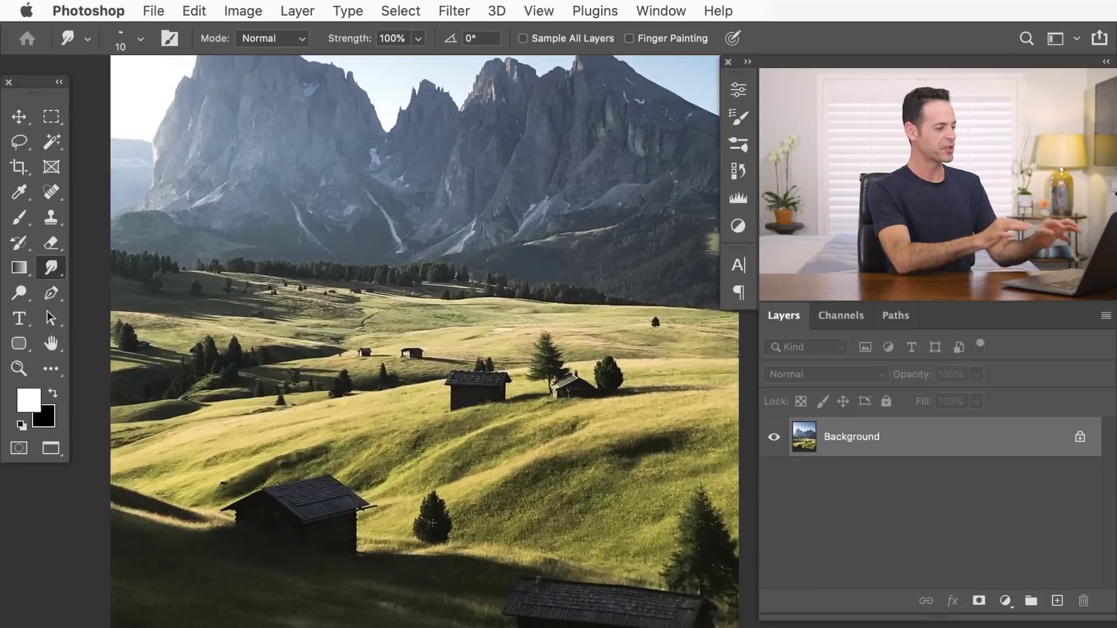
# - Zoom in on the meadow grass and hut, then zoom back out to frame the mountains
pyautogui.moveTo(485, 433); pyautogui.dragTo(545, 420)
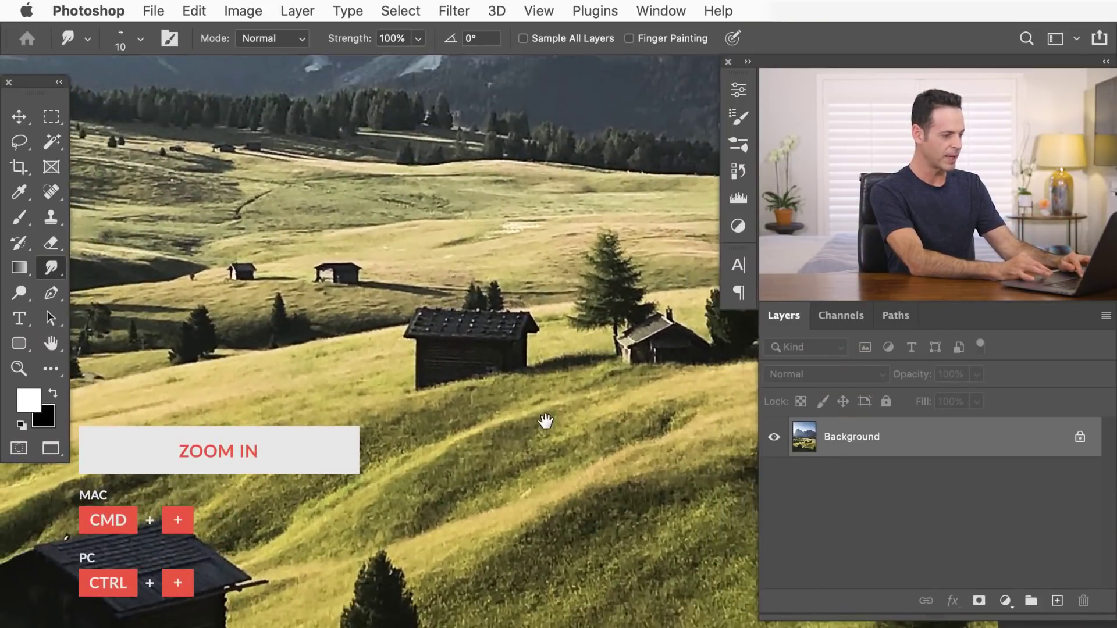
pyautogui.press('super+plus')
pyautogui.press('super+plus')
pyautogui.press('super+plus')
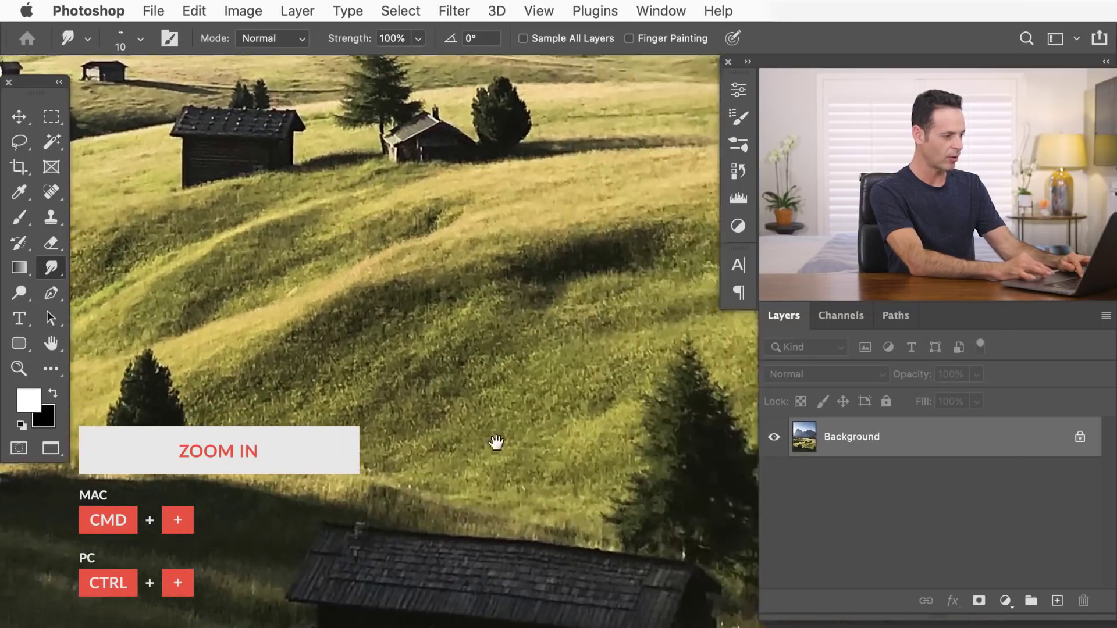
pyautogui.press('super+plus')
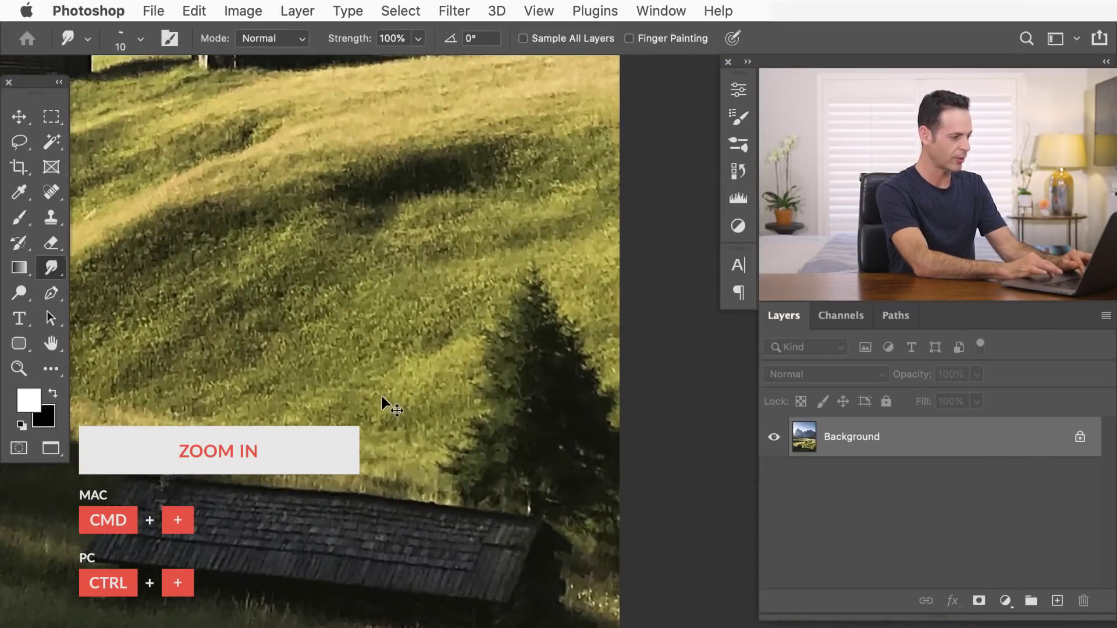
pyautogui.moveTo(332, 301); pyautogui.dragTo(443, 456)
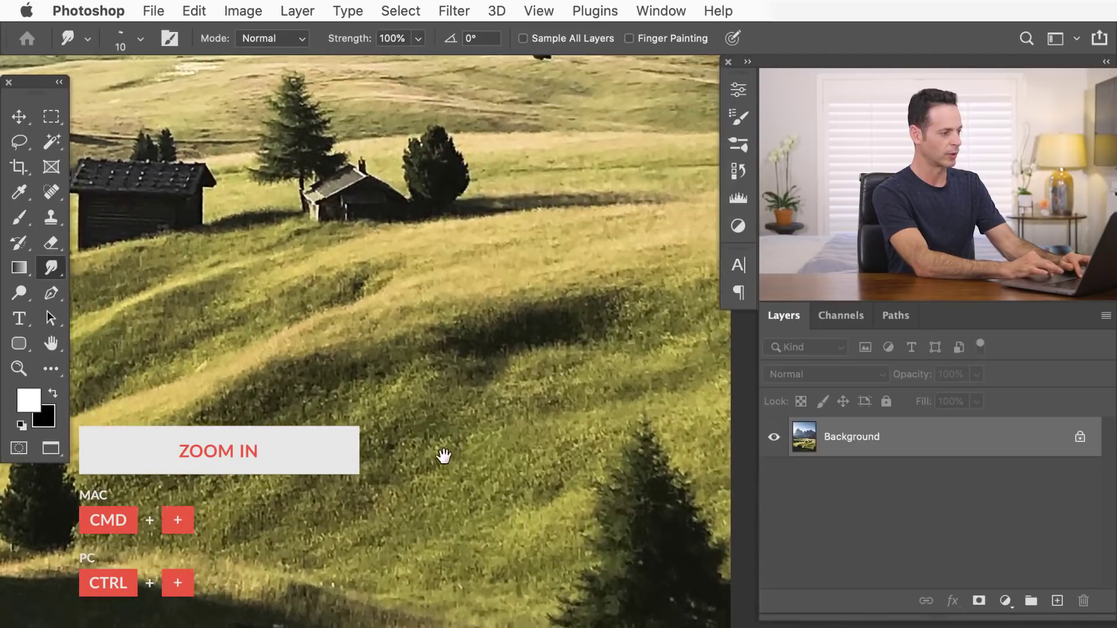
pyautogui.press('super+minus')
pyautogui.press('super+minus')
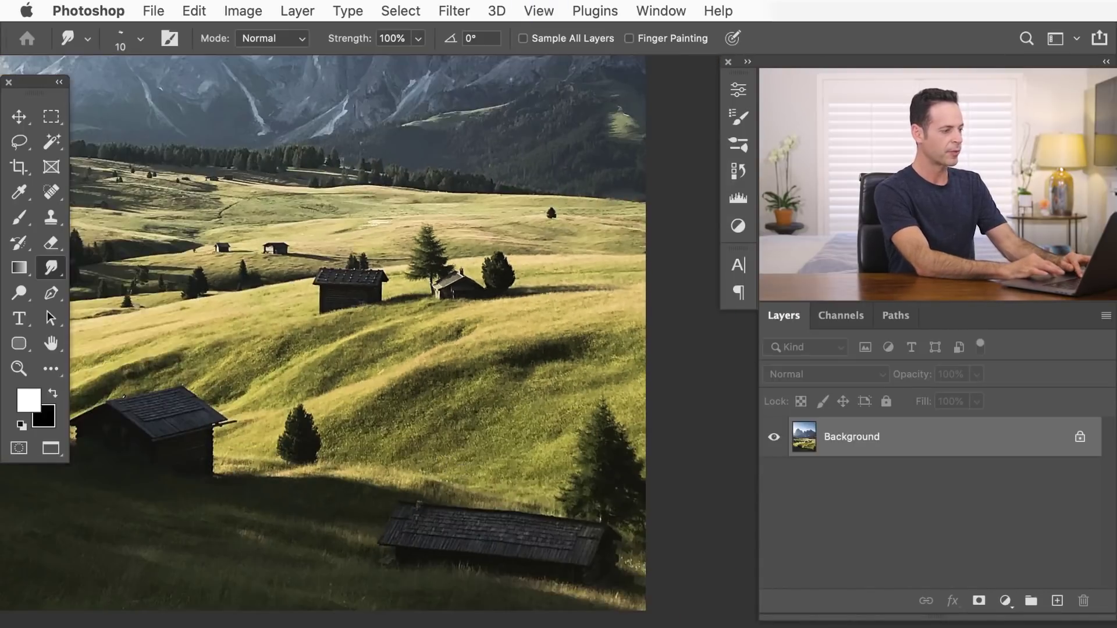
pyautogui.moveTo(370, 356); pyautogui.dragTo(490, 522)
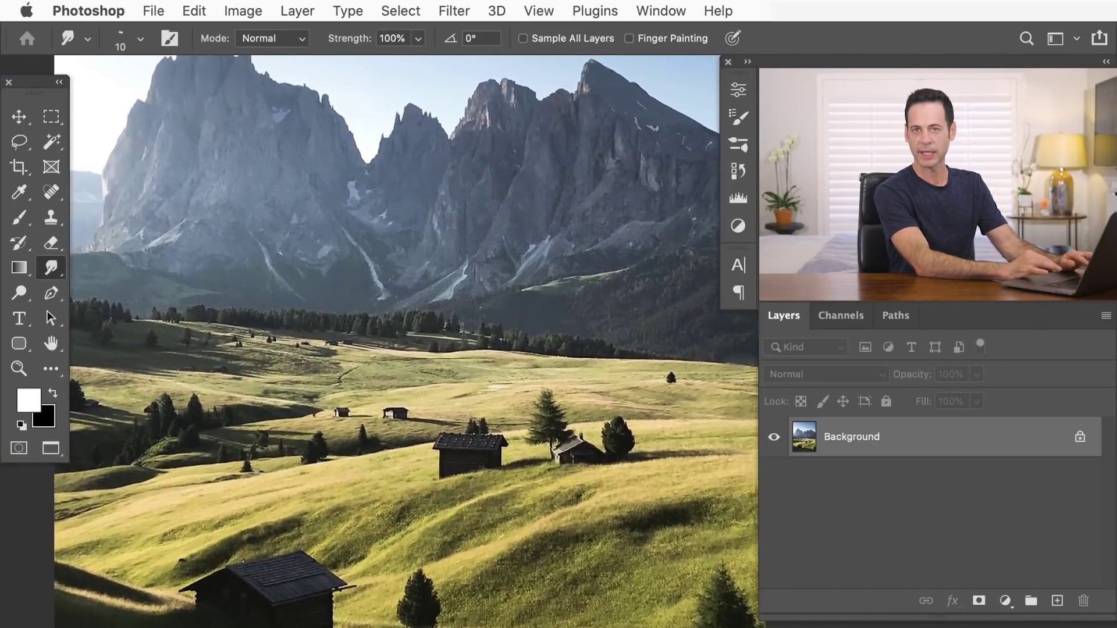
# - Duplicate the photo to Layer 1 and convert Layer 1 to a smart object
pyautogui.press('super+j')
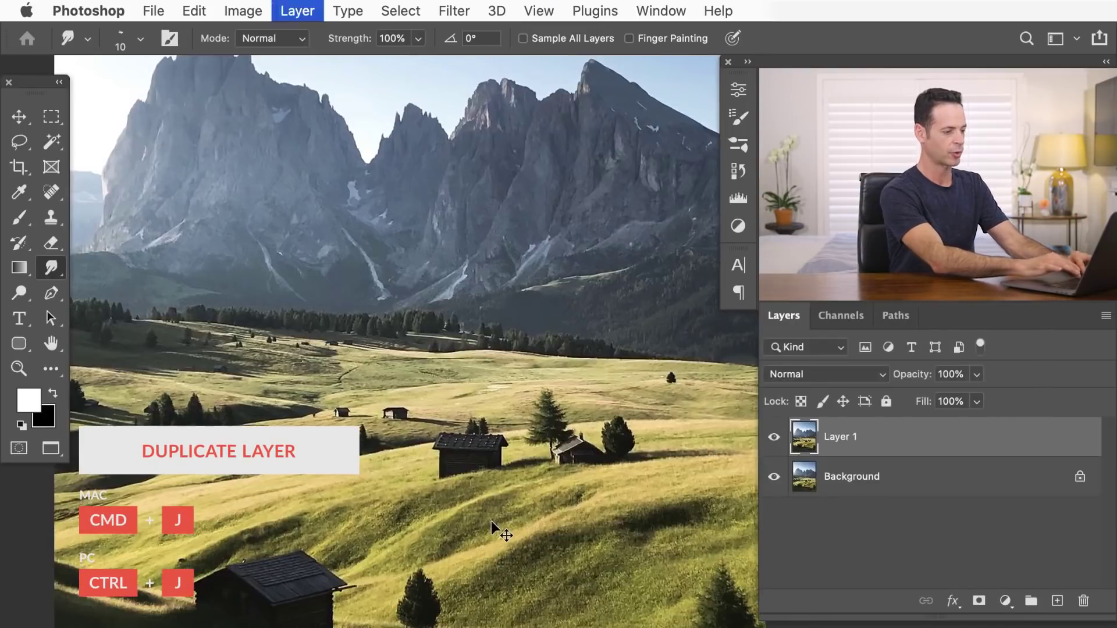
pyautogui.rightClick(926, 445)
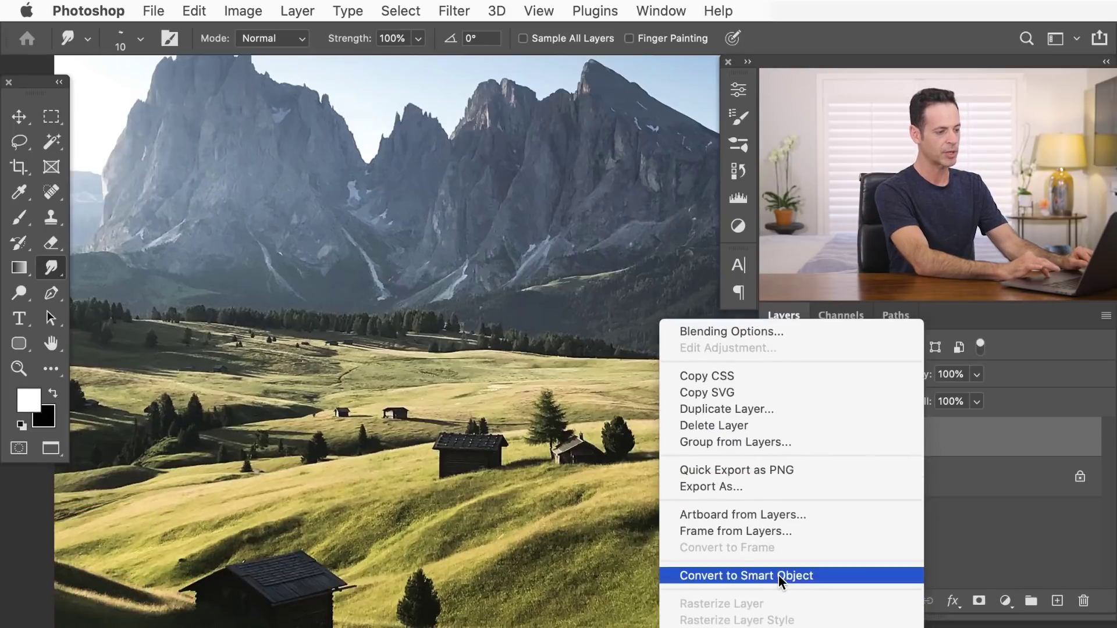
pyautogui.click(779, 575)
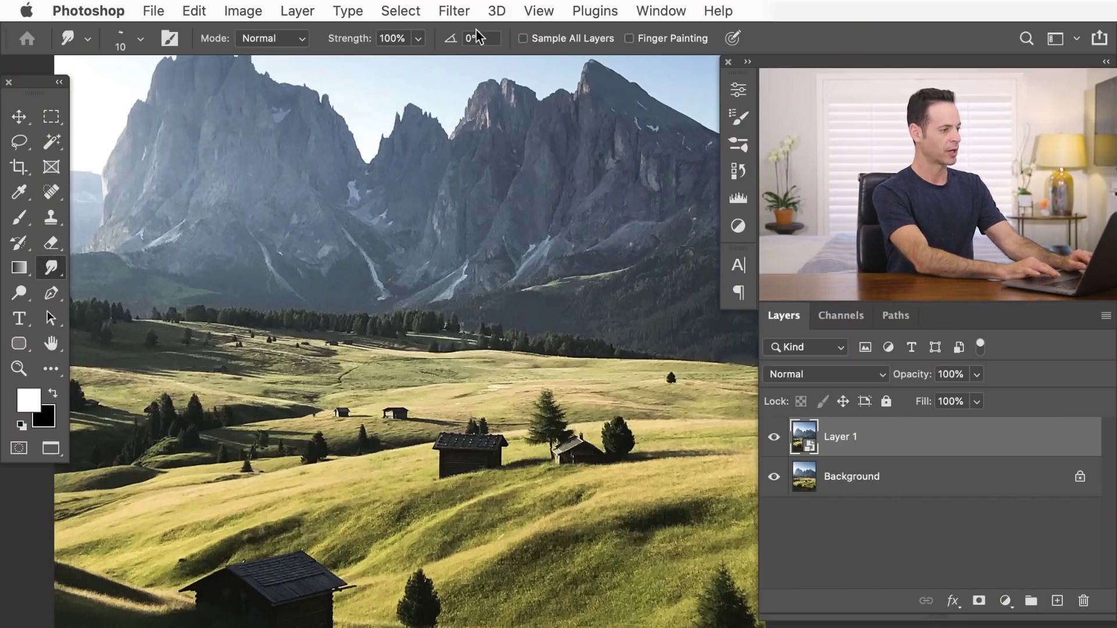
pyautogui.click(454, 11)
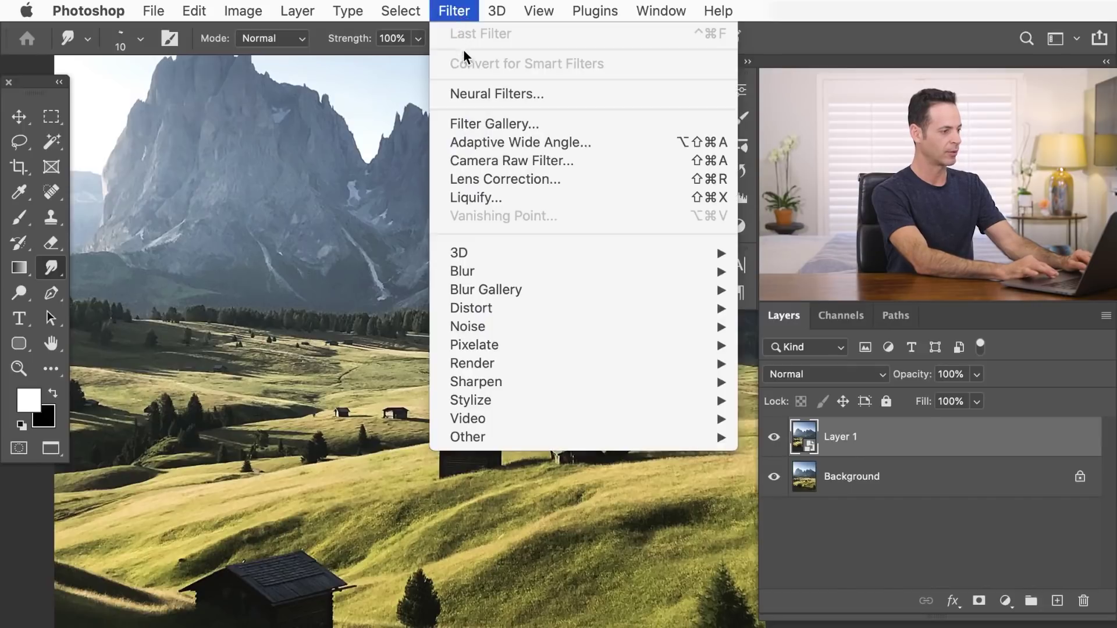
# - In Filter Gallery, preview Plastic Wrap, then Cutout (levels 4, simplicity 4, fidelity 2)
pyautogui.click(470, 122)
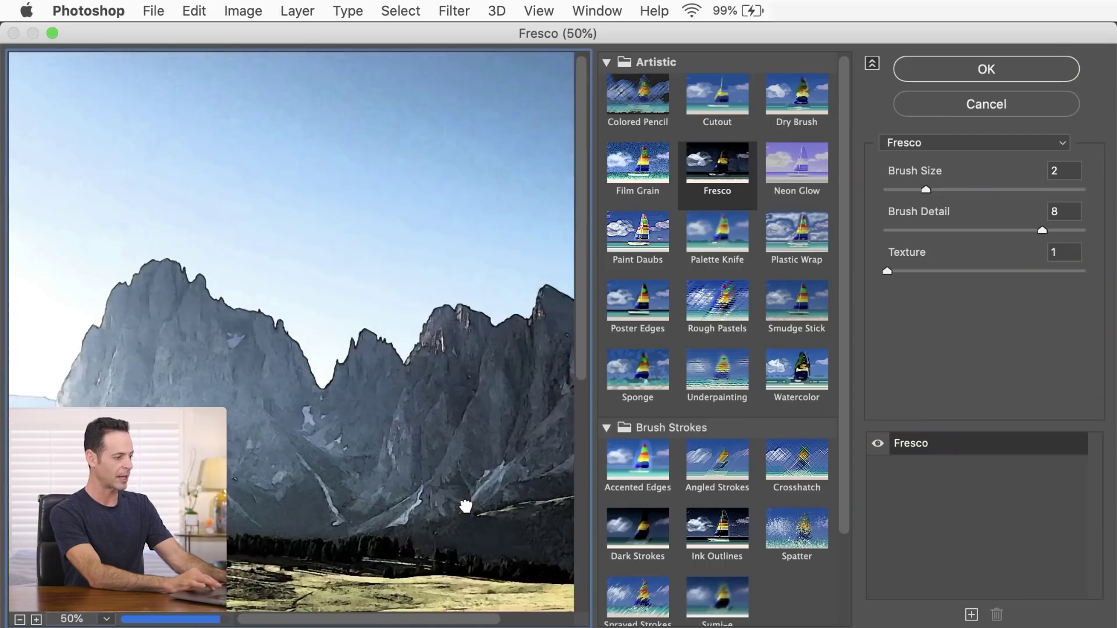
pyautogui.moveTo(465, 506); pyautogui.dragTo(341, 314)
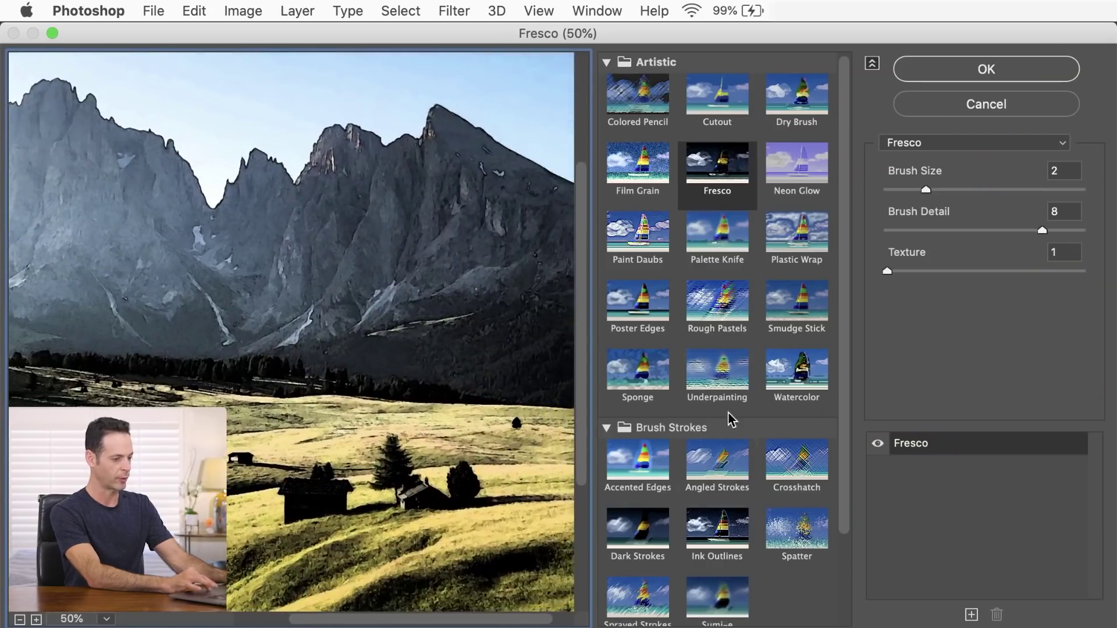
pyautogui.click(780, 215)
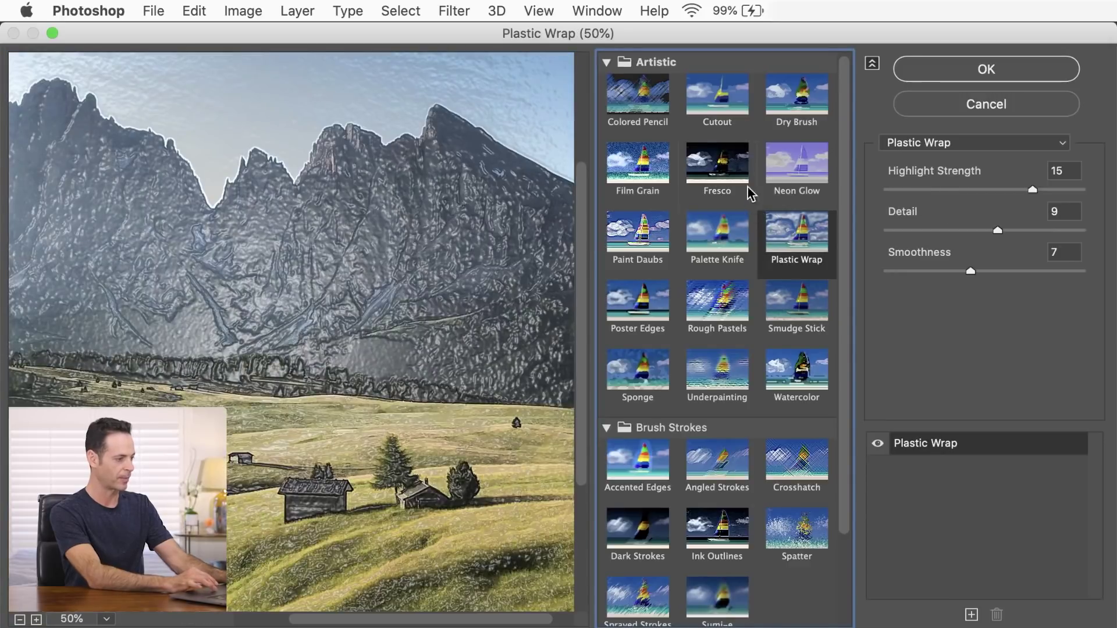
pyautogui.click(721, 97)
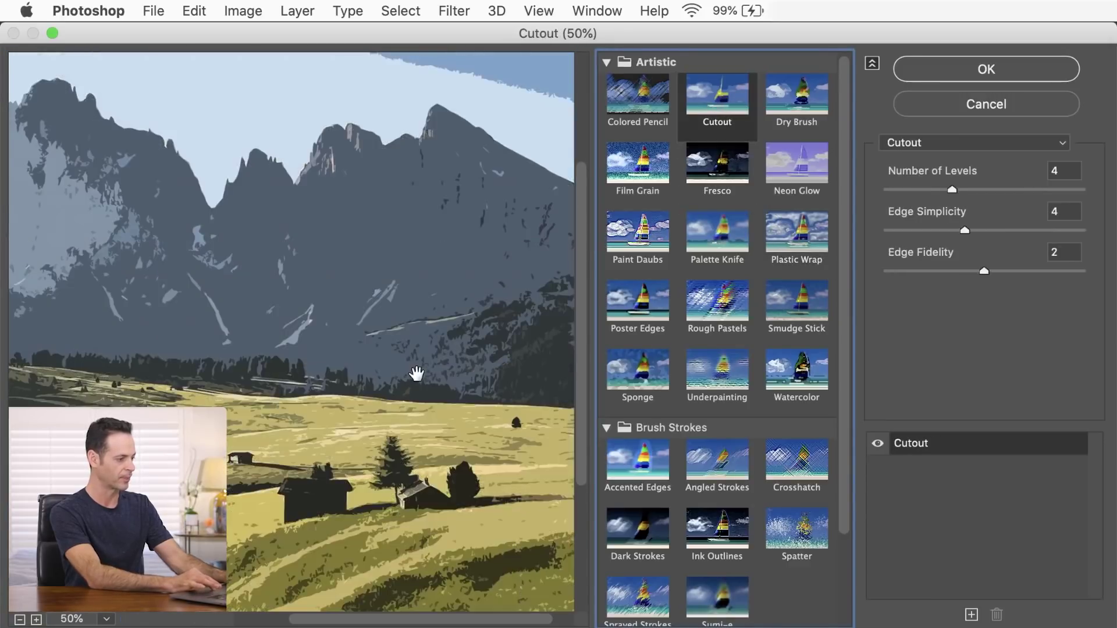
pyautogui.moveTo(416, 374); pyautogui.dragTo(317, 250)
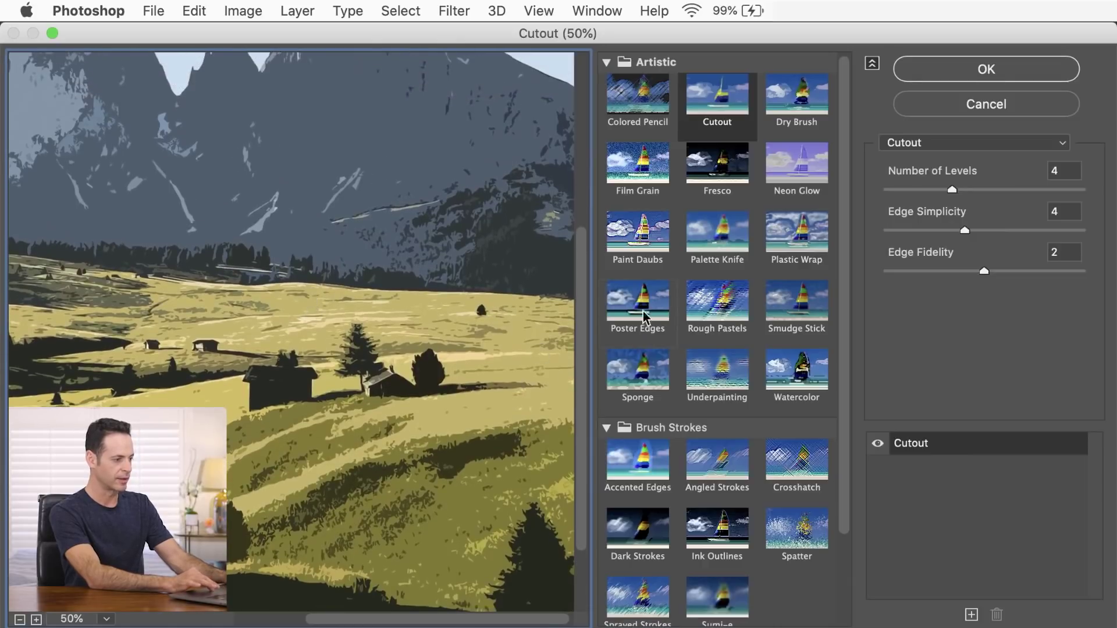
# - Switch the effect to Paint Daubs and view the preview at 100% over the hut and tree
pyautogui.click(640, 244)
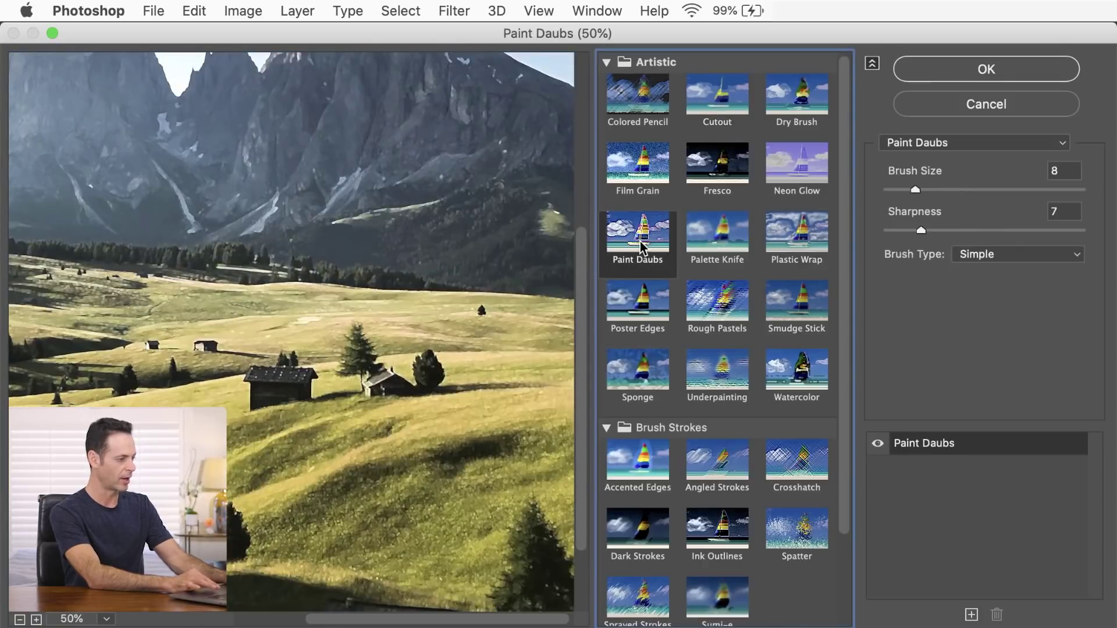
pyautogui.scroll(-3, 365, 396)
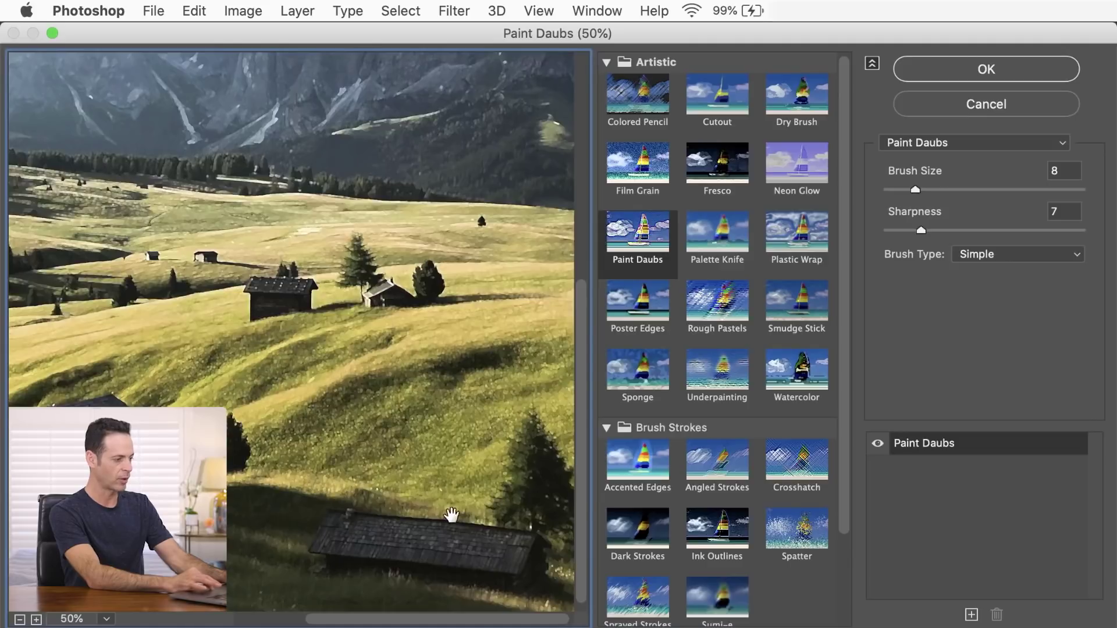
pyautogui.click(36, 619)
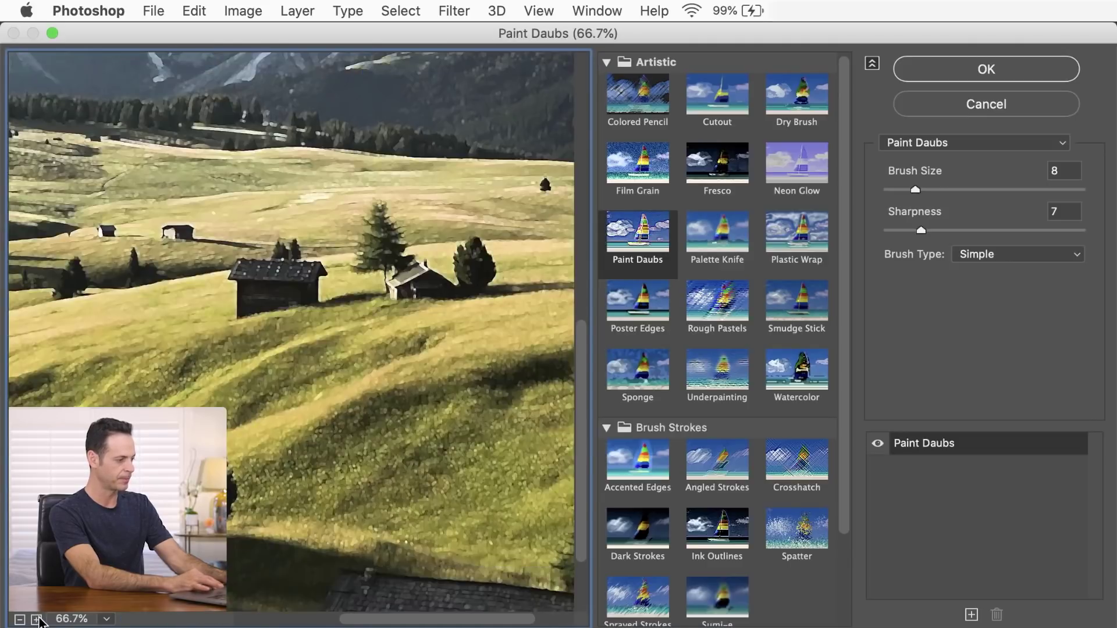
pyautogui.click(36, 620)
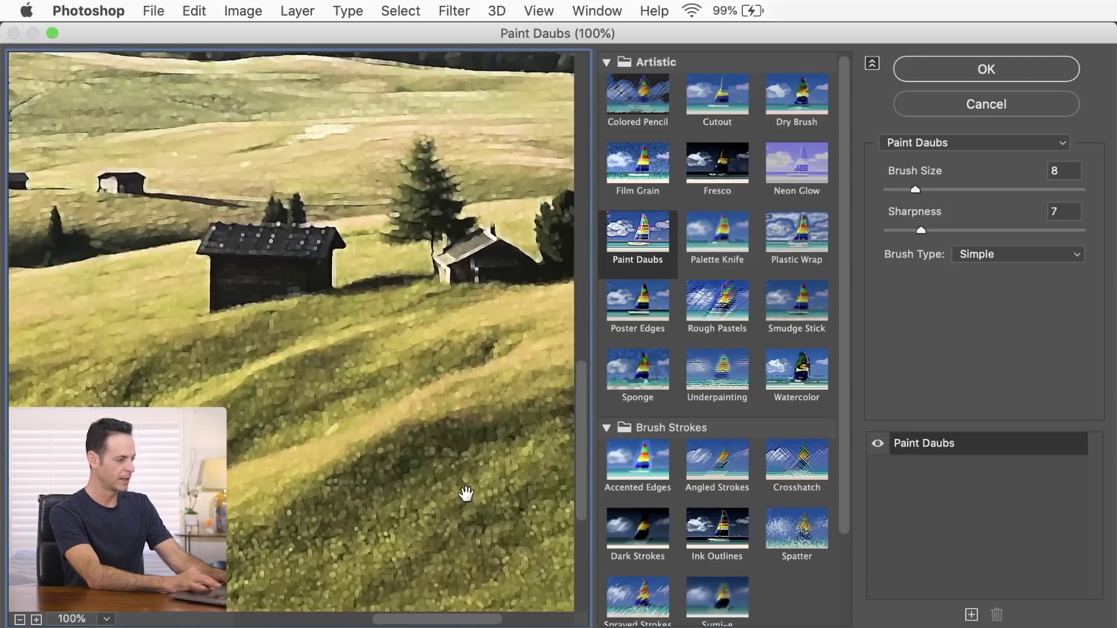
pyautogui.moveTo(463, 491); pyautogui.dragTo(174, 320)
pyautogui.moveTo(345, 427); pyautogui.dragTo(326, 302)
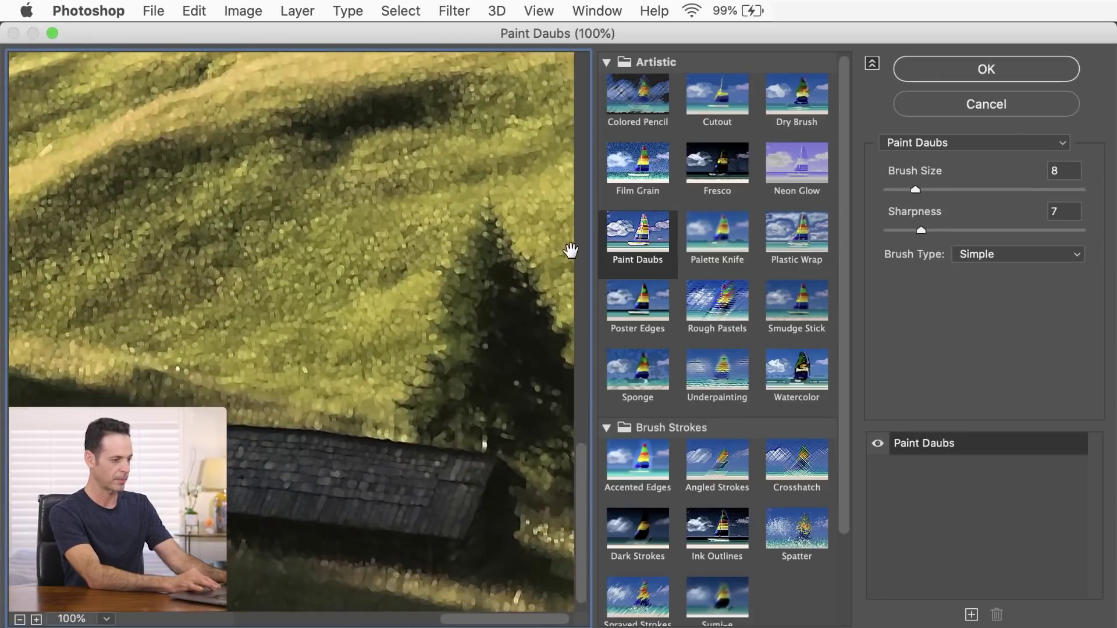
# - Compare with Paint Daubs hidden, then settle on Brush Size 8 and Sharpness 7
pyautogui.click(877, 446)
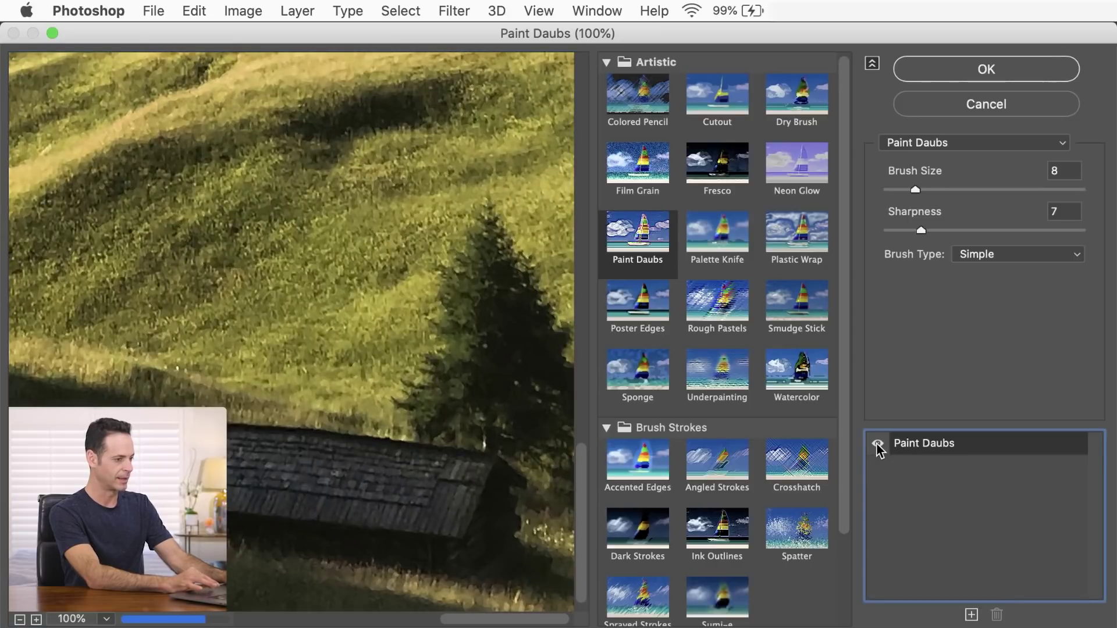
pyautogui.click(878, 445)
pyautogui.moveTo(940, 184); pyautogui.dragTo(942, 187)
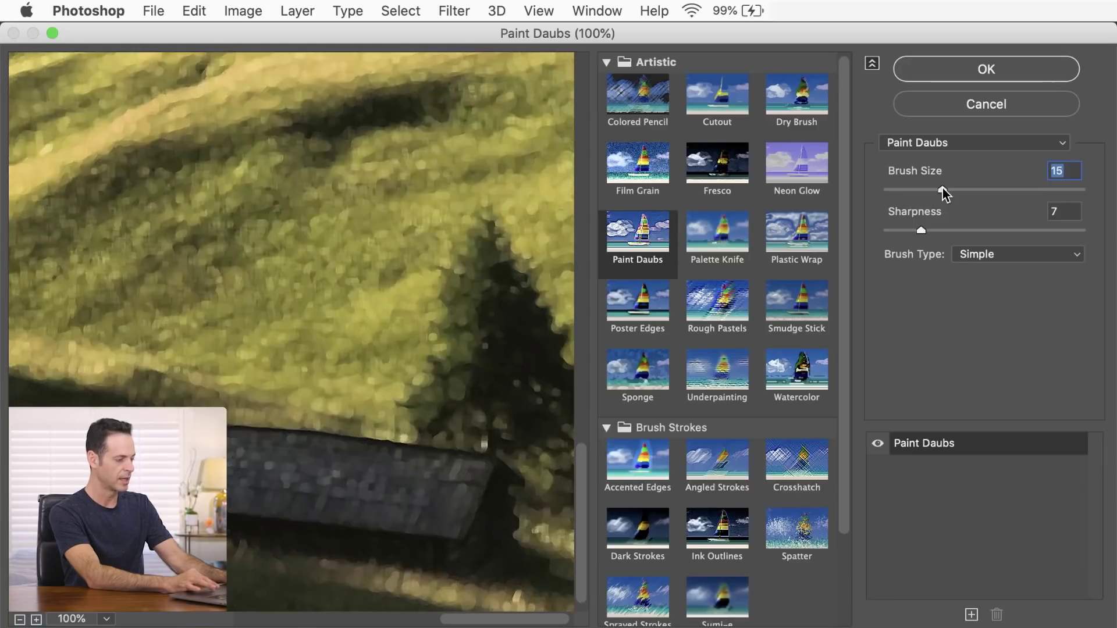
pyautogui.click(908, 190)
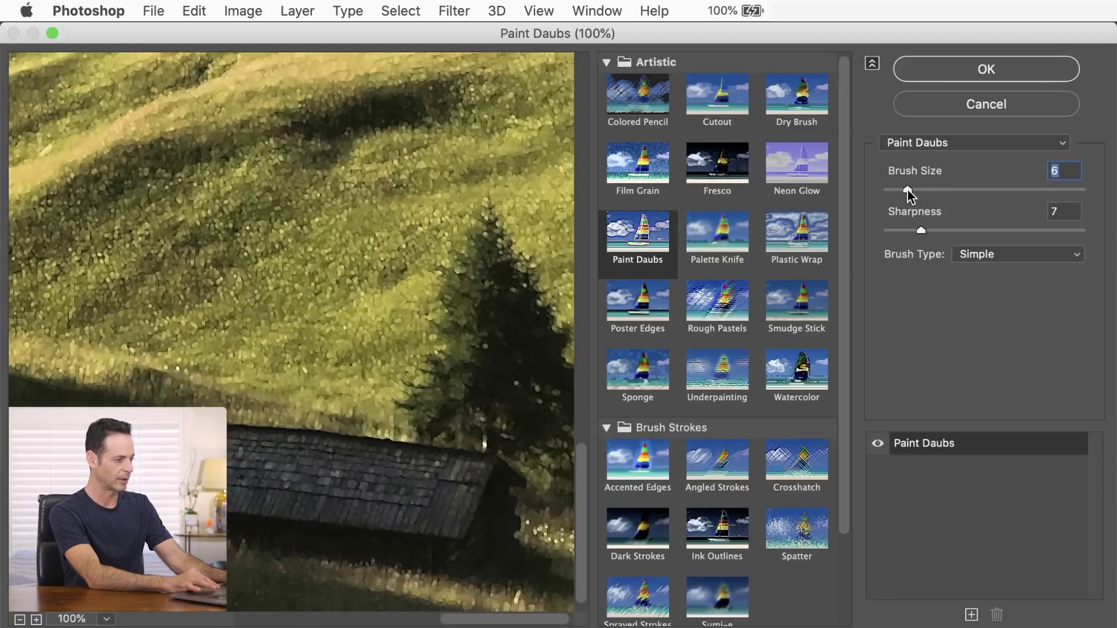
pyautogui.click(951, 190)
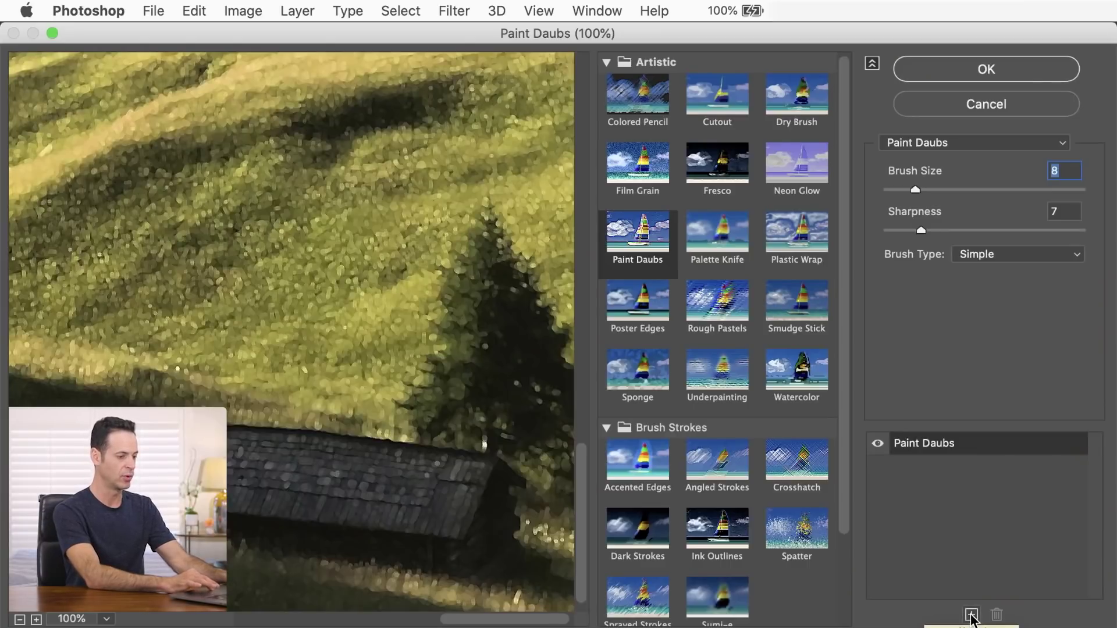
# - Stack an Angled Strokes effect on top of Paint Daubs and inspect the preview
pyautogui.click(970, 615)
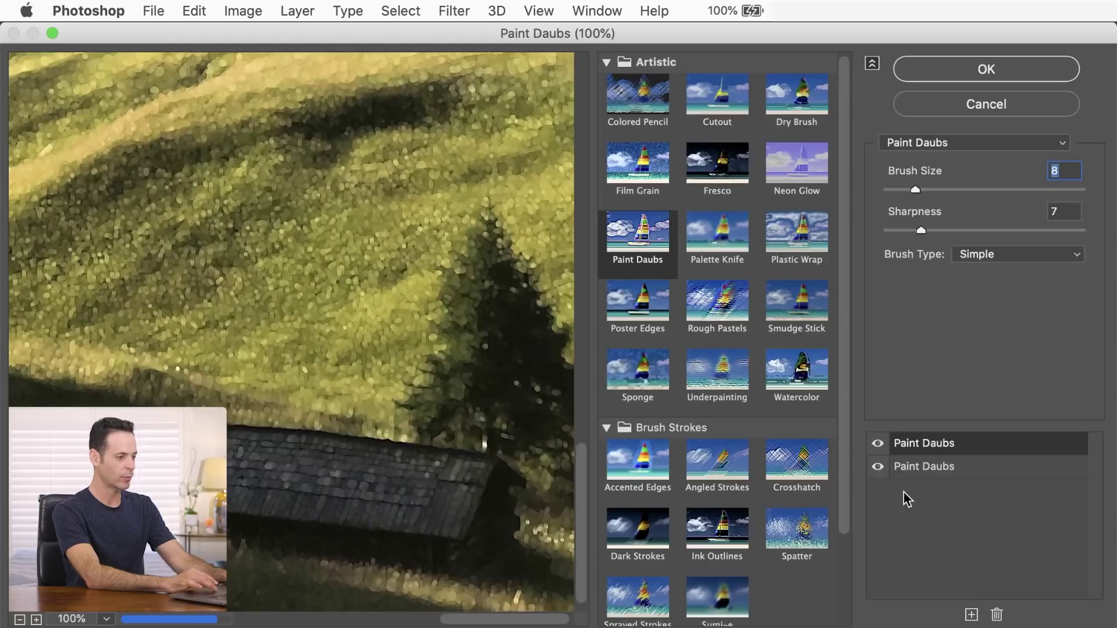
pyautogui.click(720, 463)
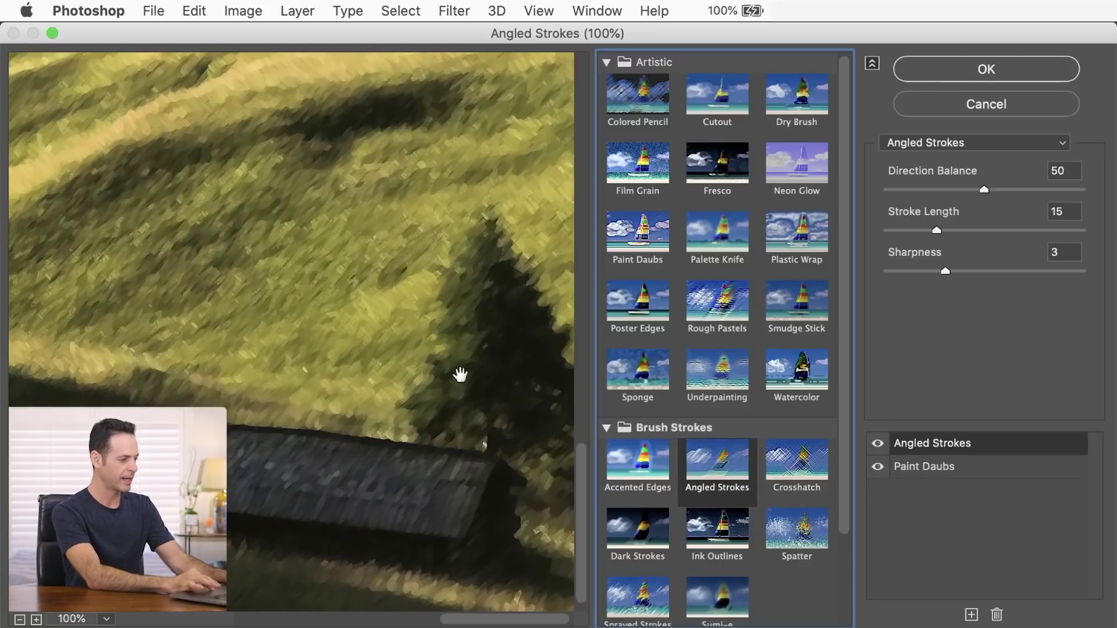
pyautogui.scroll(5, 369, 504)
pyautogui.moveTo(188, 357); pyautogui.dragTo(406, 509)
pyautogui.moveTo(239, 417); pyautogui.dragTo(245, 482)
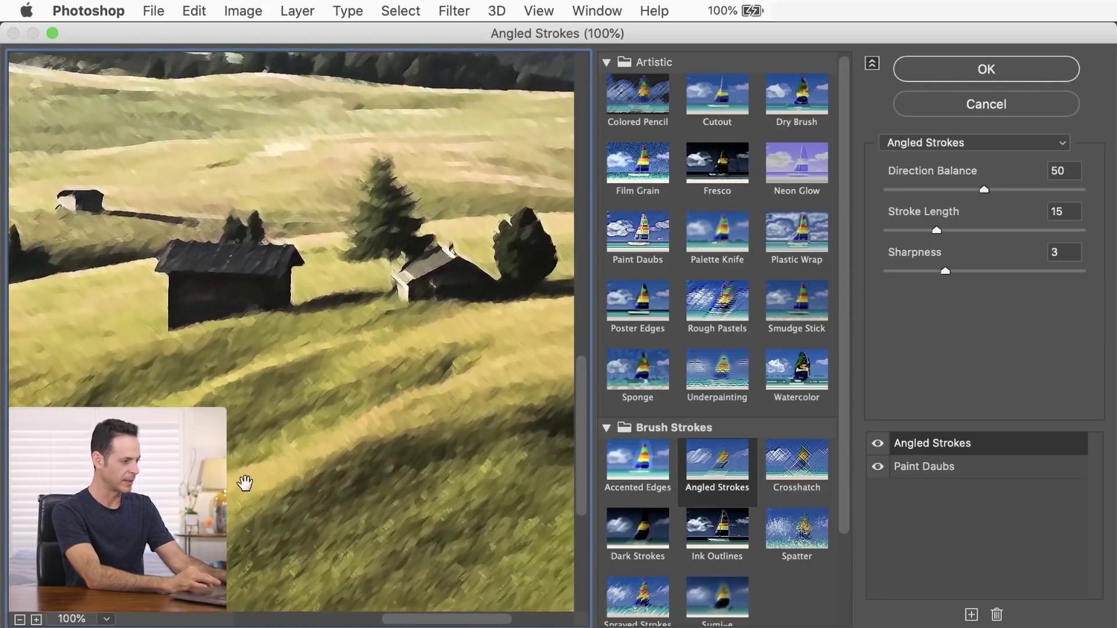
# - Compare with Angled Strokes hidden, turn it back on, and apply the filters to Layer 1
pyautogui.click(878, 445)
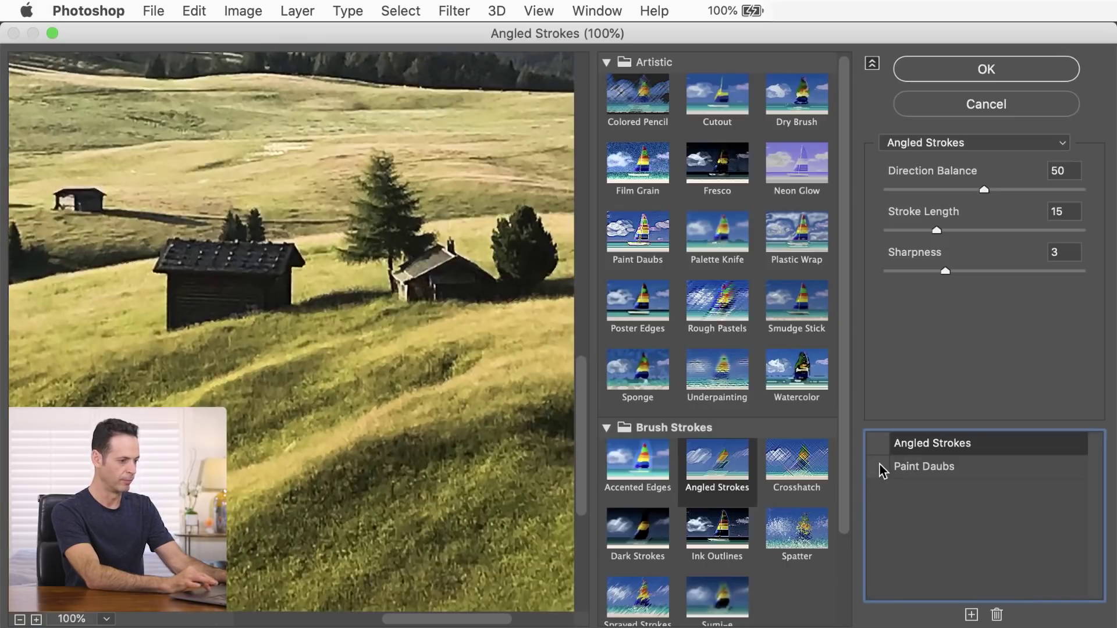
pyautogui.moveTo(878, 466); pyautogui.dragTo(878, 444)
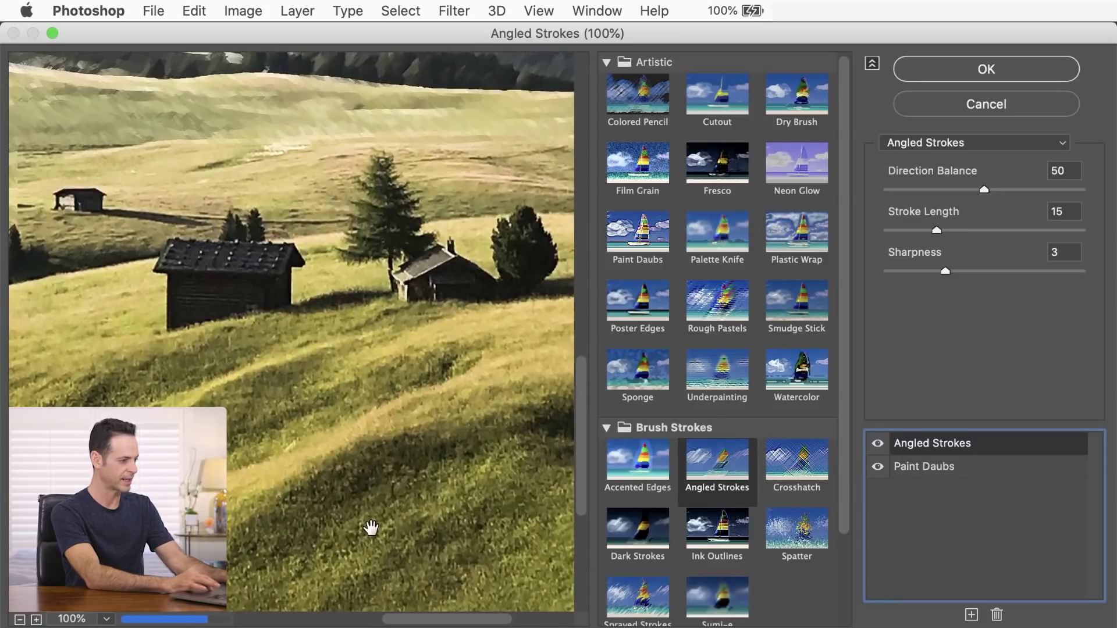
pyautogui.moveTo(371, 526); pyautogui.dragTo(605, 294)
pyautogui.click(991, 76)
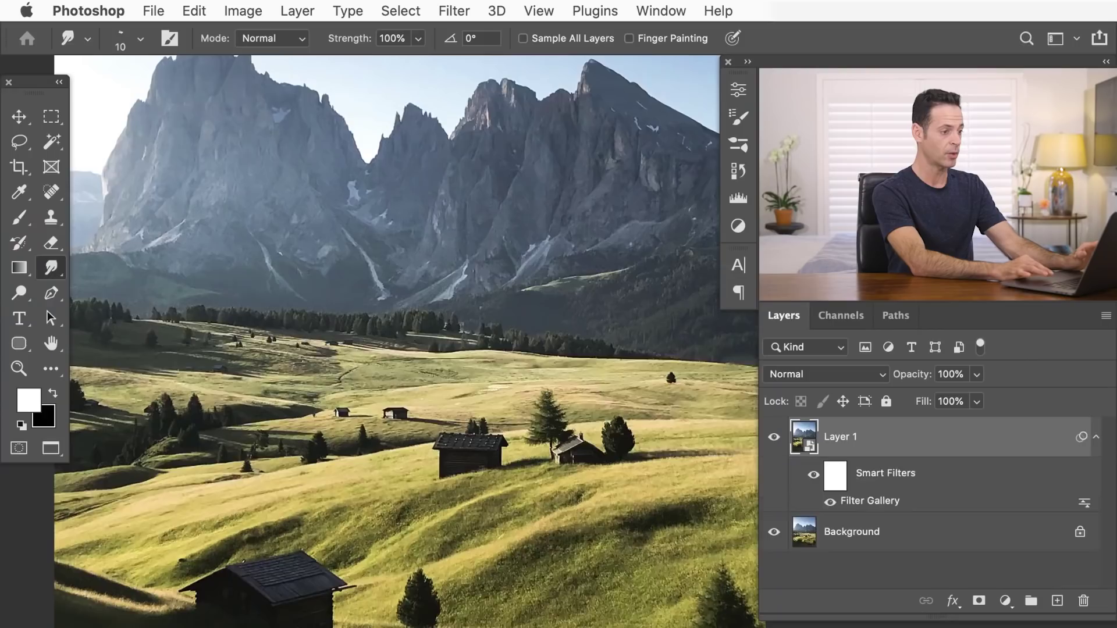
# - Hide and reshow painted Layer 1 to compare it with the original photo
pyautogui.click(773, 437)
pyautogui.click(773, 438)
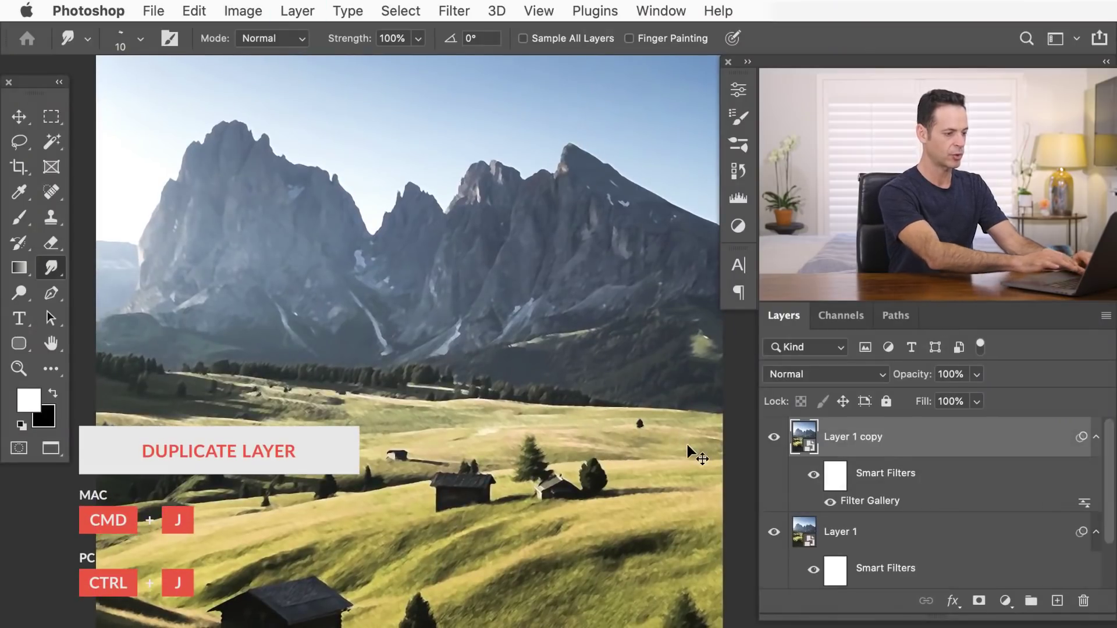
# - Reopen the Layer 1 copy's Filter Gallery and add a second Angled Strokes effect
pyautogui.doubleClick(881, 502)
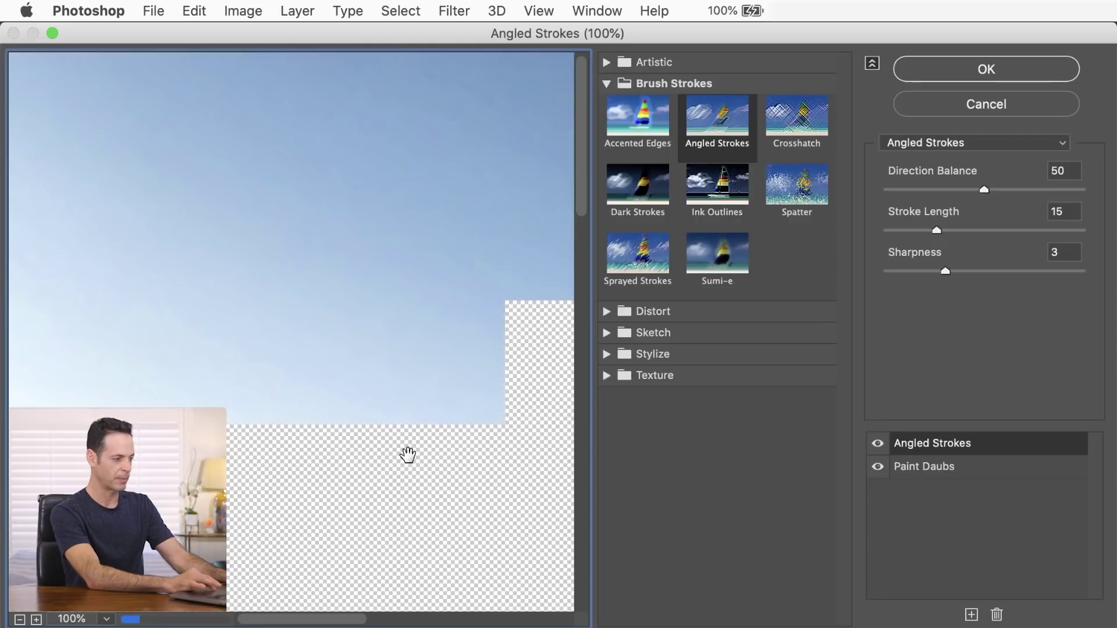
pyautogui.moveTo(407, 455); pyautogui.dragTo(277, 180)
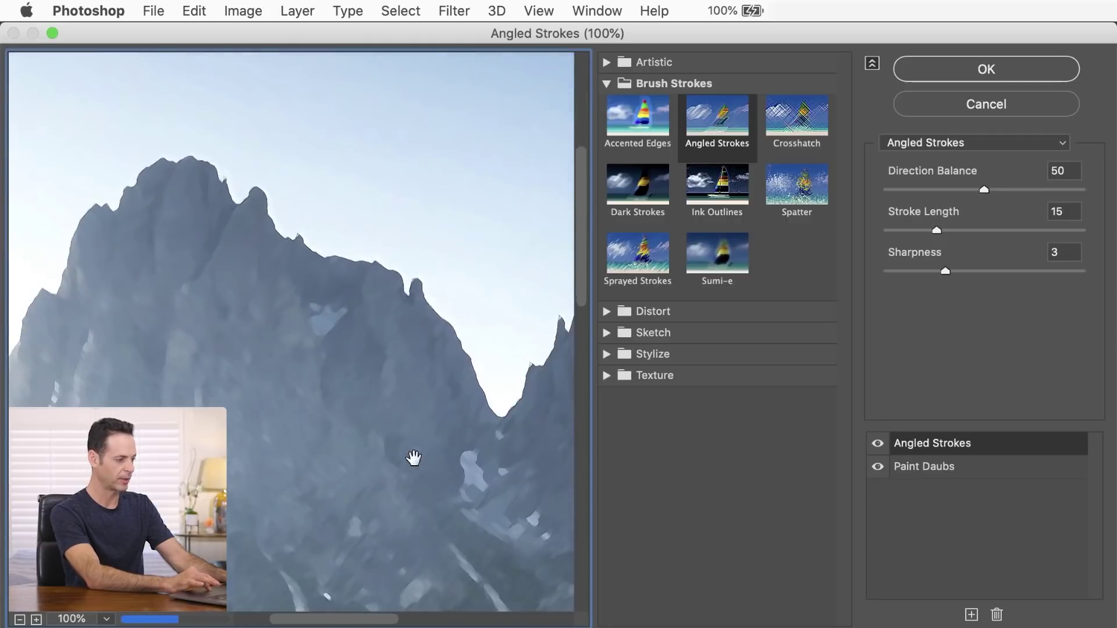
pyautogui.moveTo(413, 458); pyautogui.dragTo(289, 295)
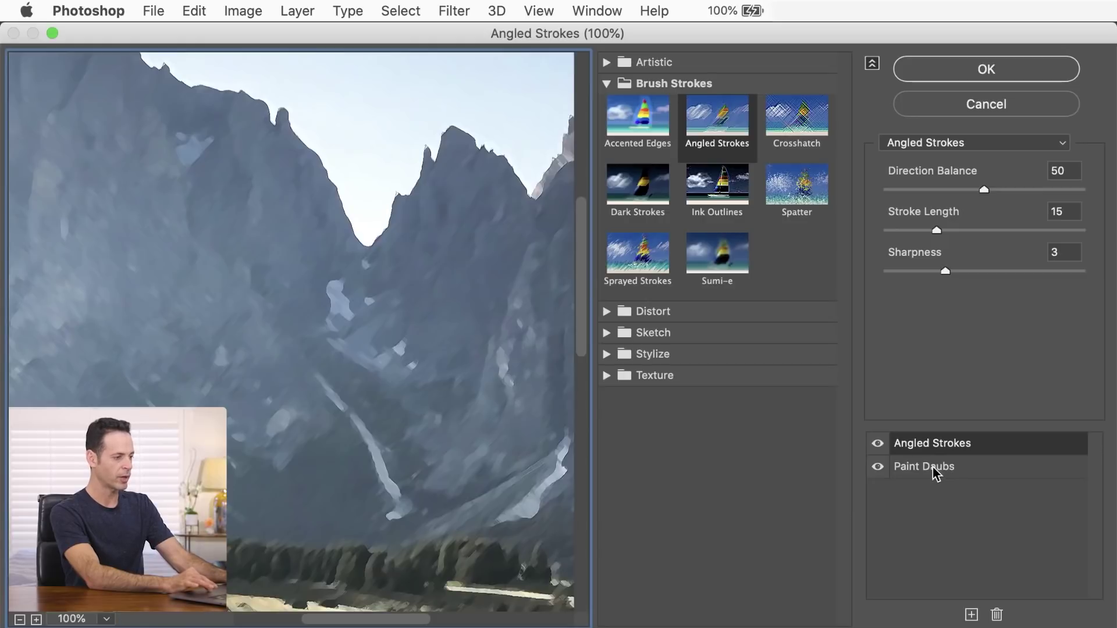
pyautogui.click(710, 128)
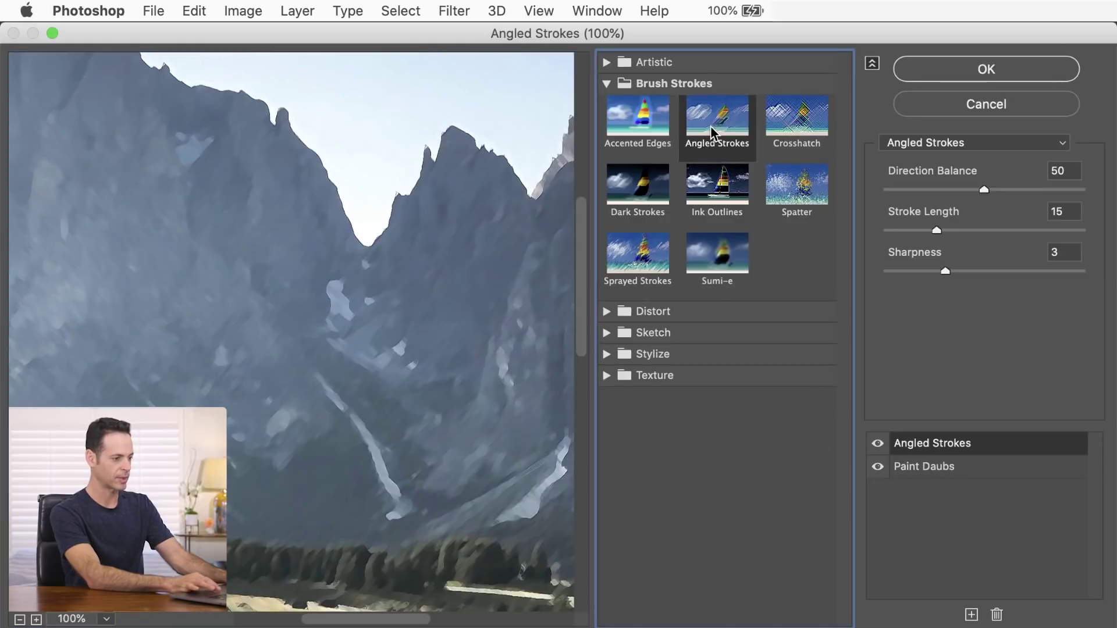
pyautogui.click(971, 616)
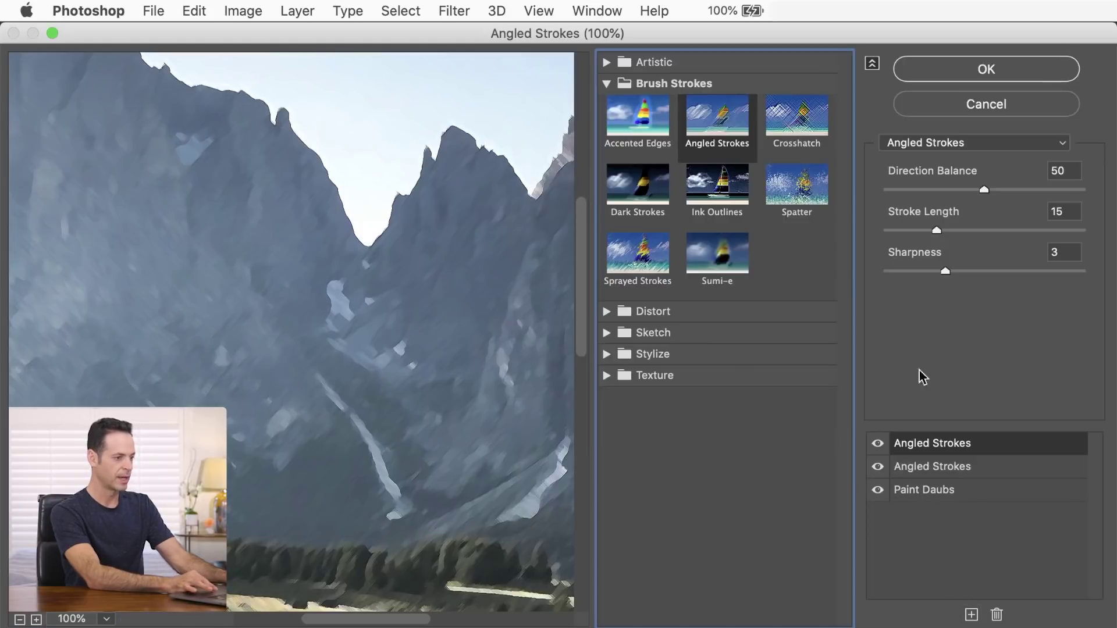
# - Set the new Angled Strokes to Stroke Length 34 and Direction Balance 29
pyautogui.moveTo(982, 231); pyautogui.dragTo(990, 230)
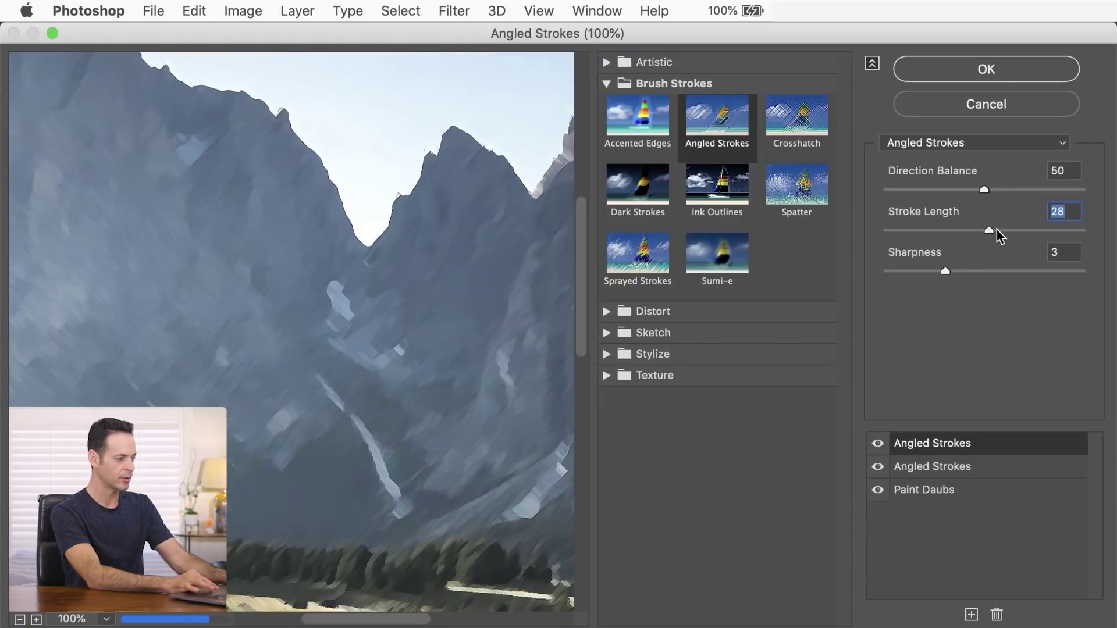
pyautogui.click(1013, 231)
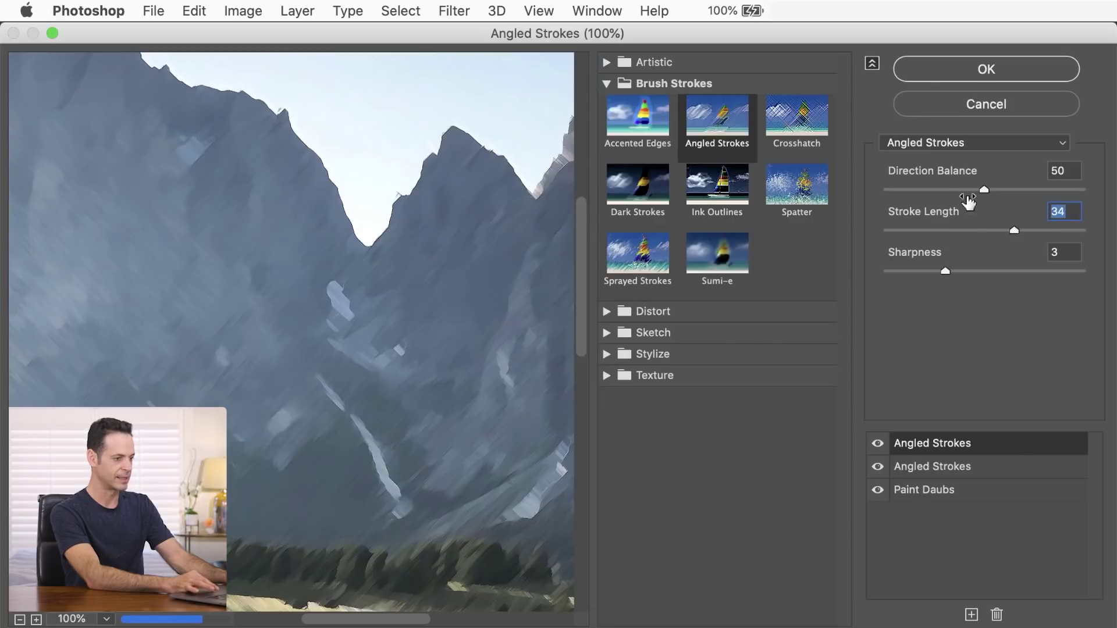
pyautogui.moveTo(954, 190); pyautogui.dragTo(942, 190)
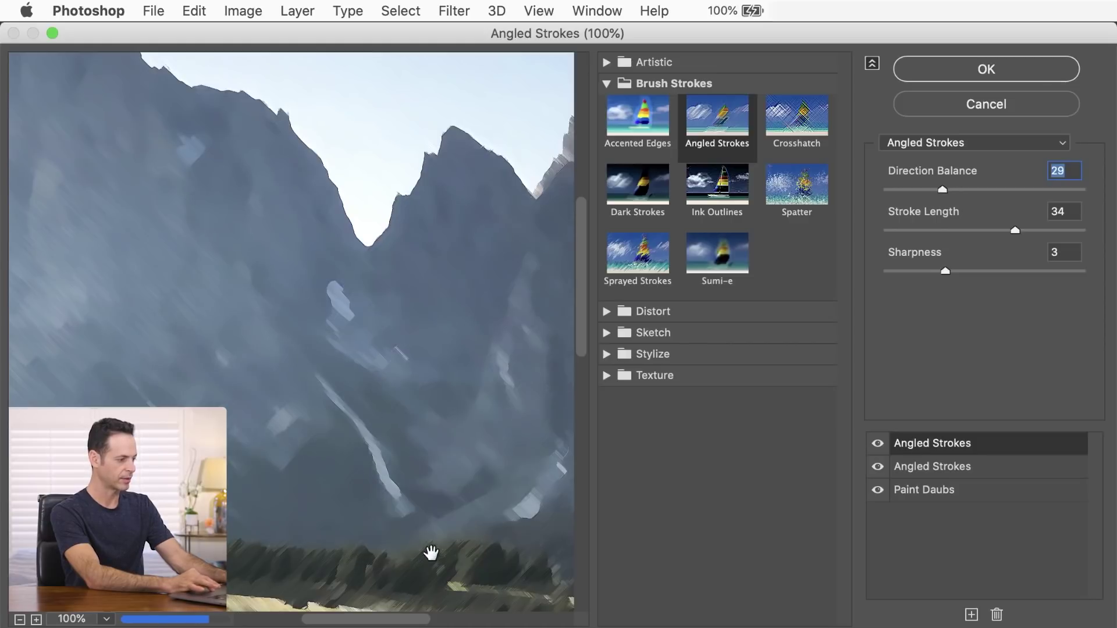
pyautogui.moveTo(506, 575); pyautogui.dragTo(337, 399)
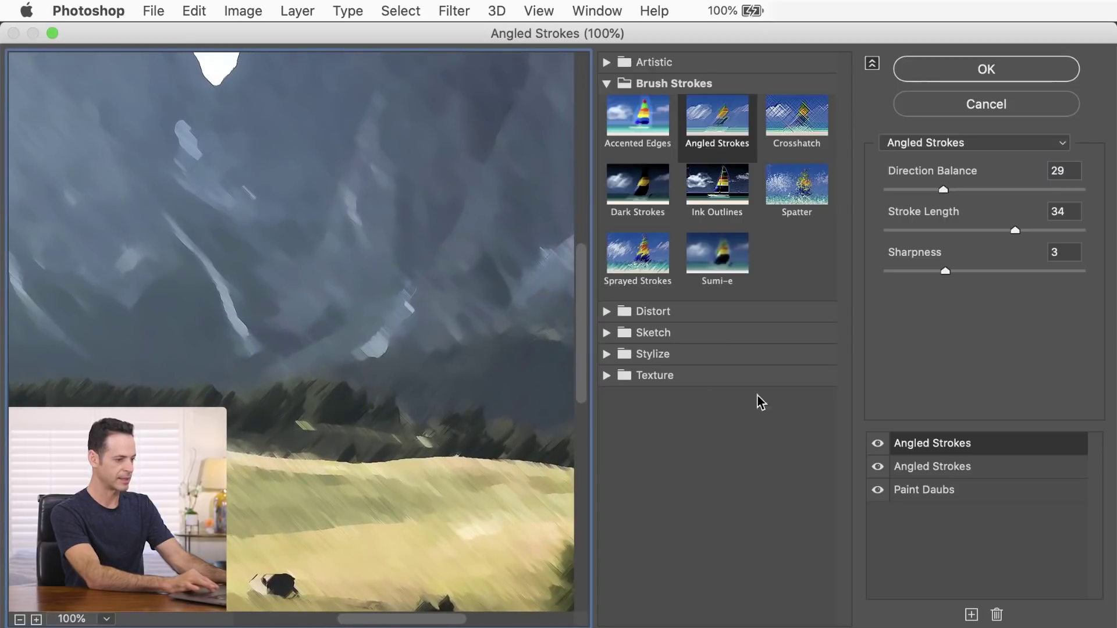
pyautogui.click(925, 489)
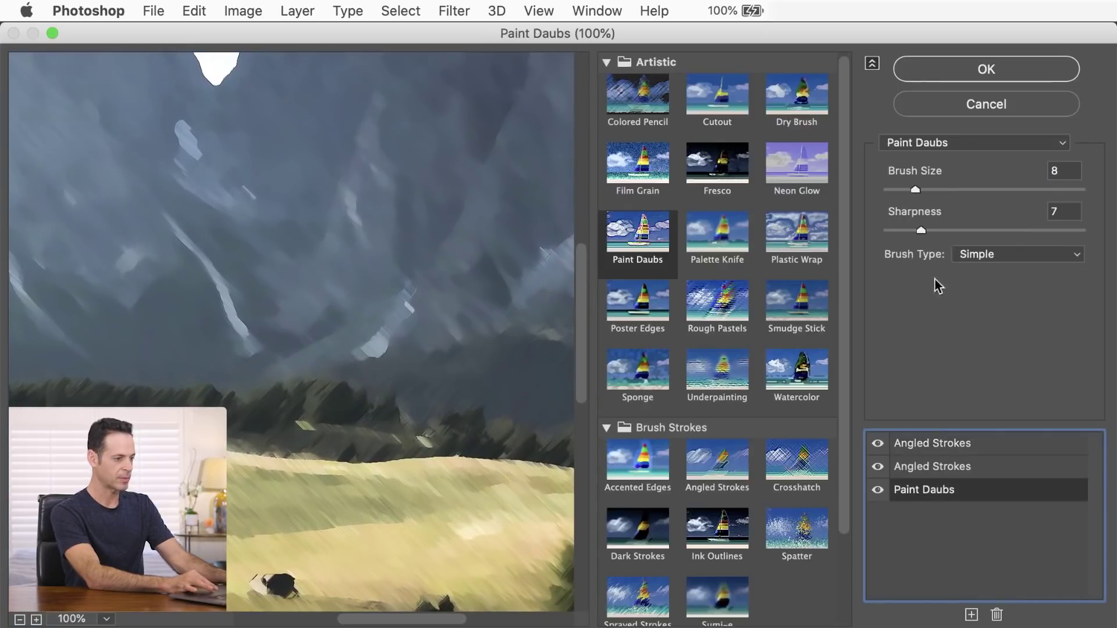
# - Set the copy's Paint Daubs to Brush Size 23 and Sharpness 2, then apply
pyautogui.moveTo(937, 189); pyautogui.dragTo(973, 190)
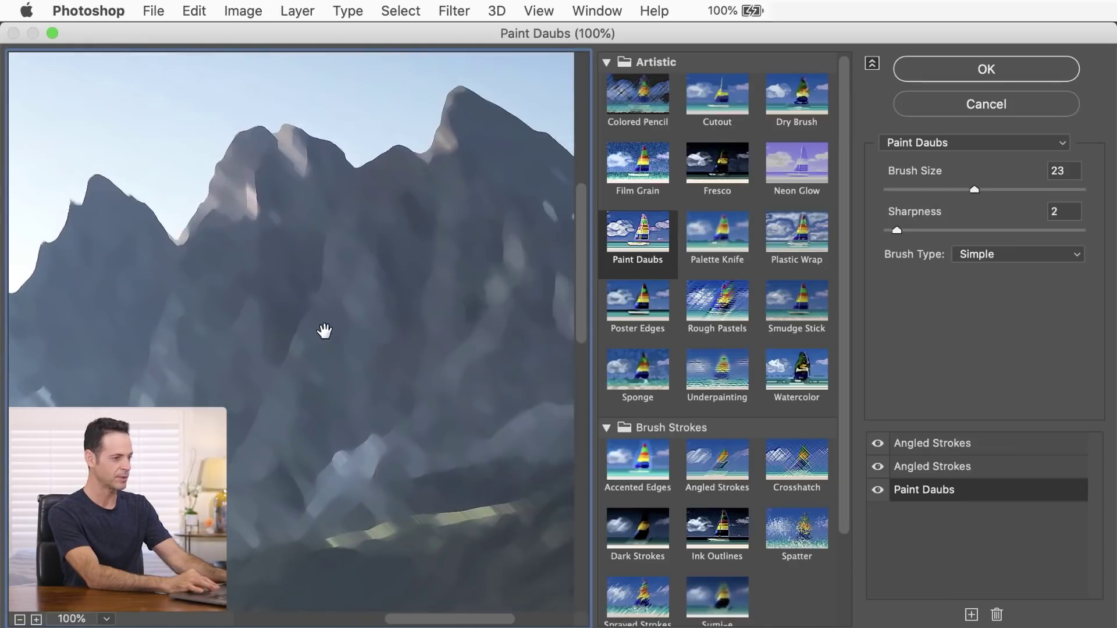
pyautogui.click(942, 79)
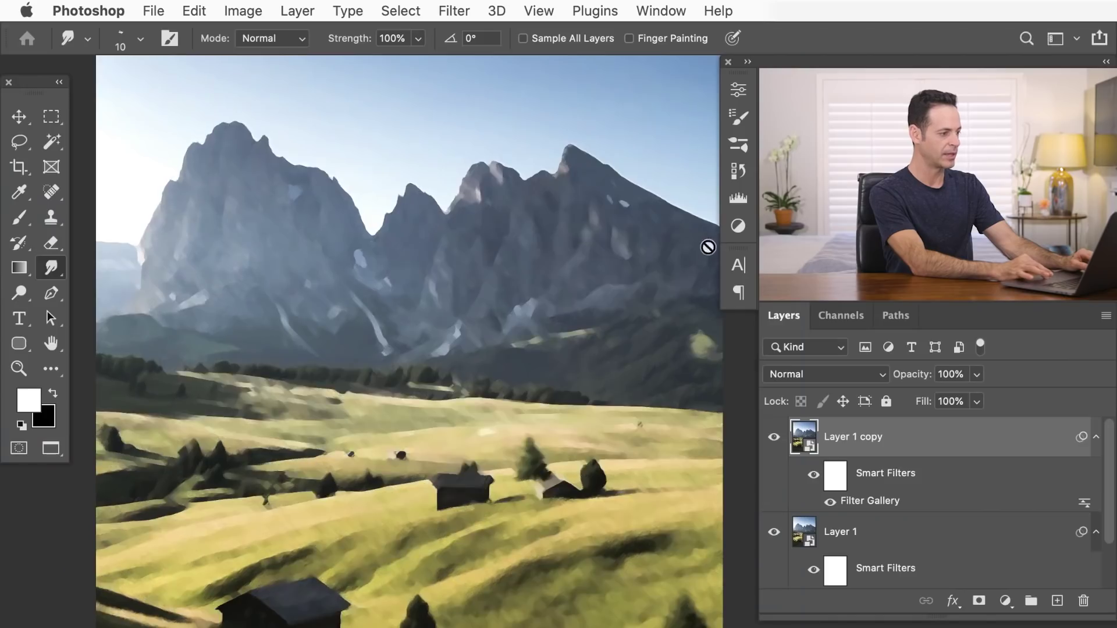
pyautogui.click(769, 440)
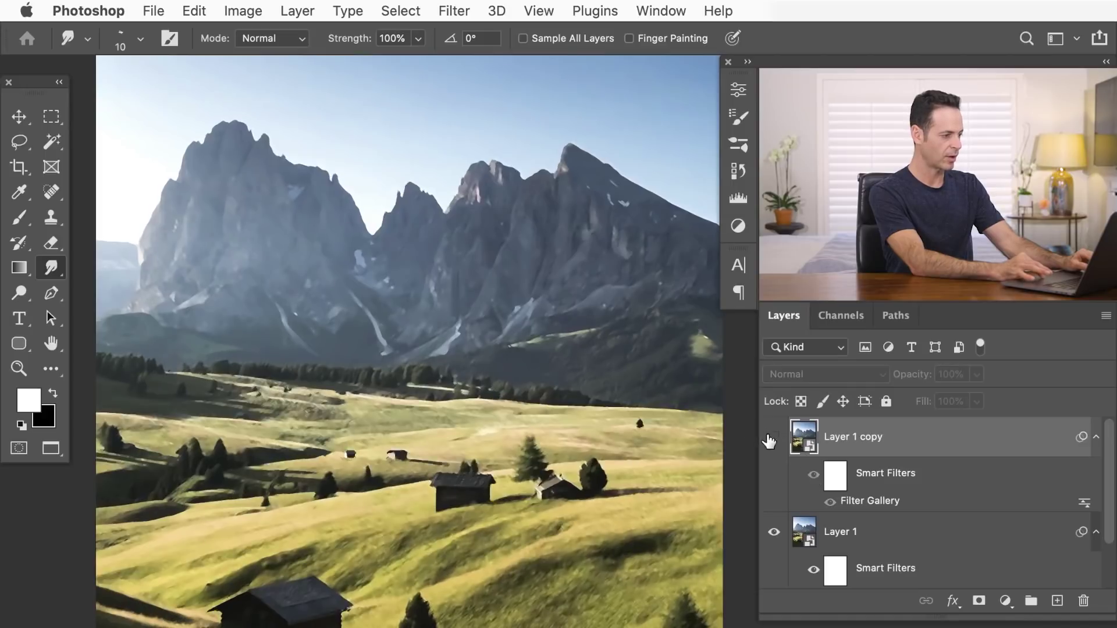
pyautogui.click(770, 440)
pyautogui.click(770, 440)
pyautogui.click(771, 439)
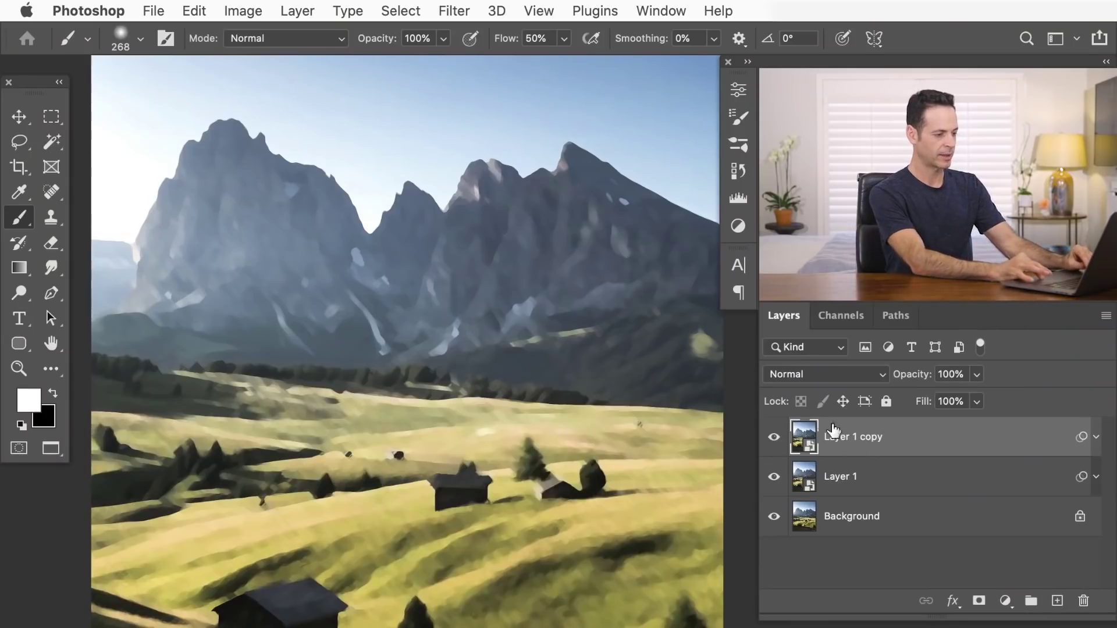
# - Give Layer 1 copy a black mask and paint white across the mountains with a large brush
pyautogui.keyDown('alt'); pyautogui.click(979, 603); pyautogui.keyUp('alt')
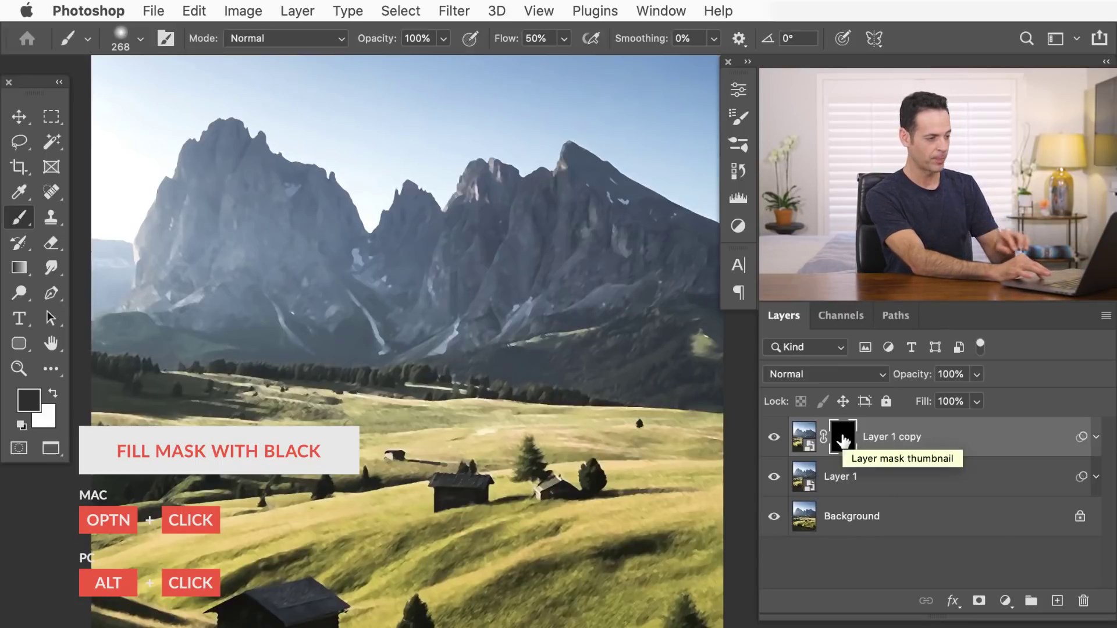
pyautogui.press(']')
pyautogui.press(']')
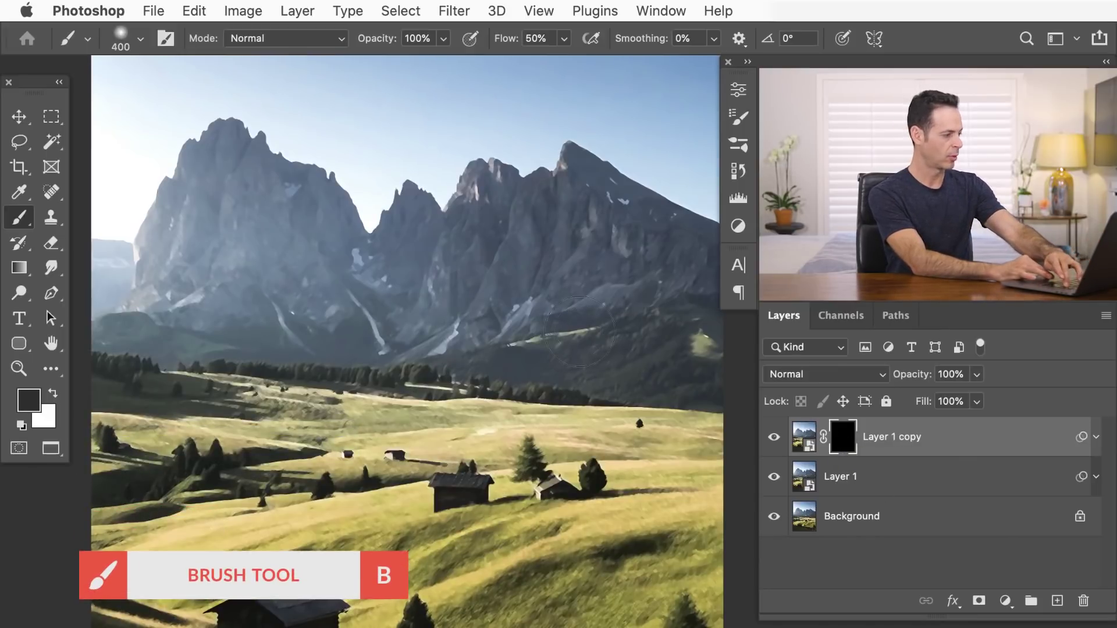
pyautogui.press(']')
pyautogui.press(']')
pyautogui.press('x')
pyautogui.press('d')
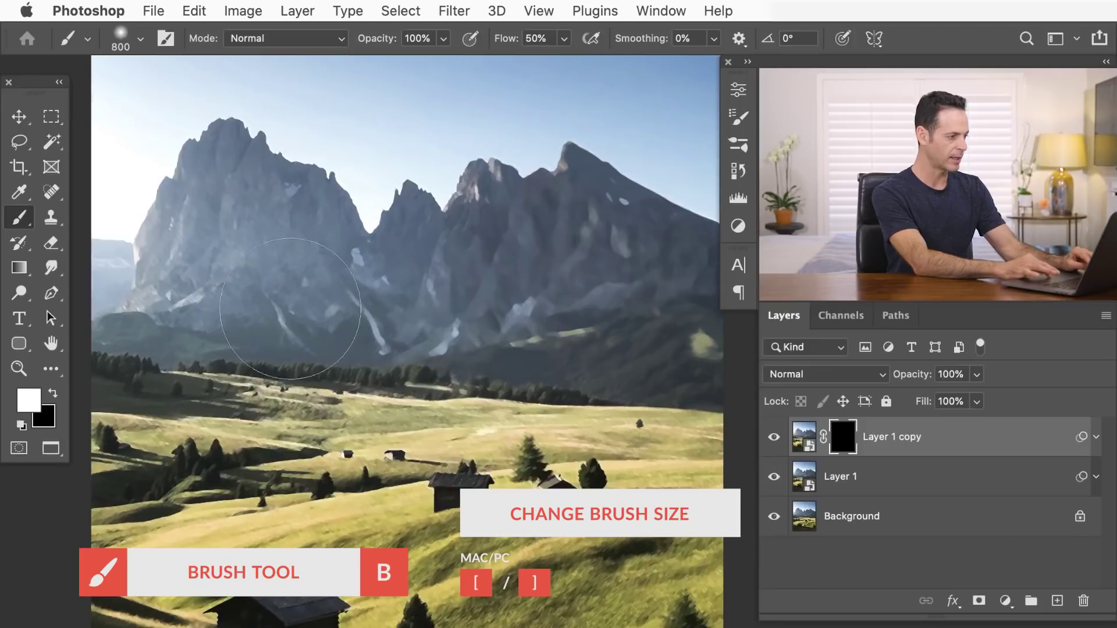
pyautogui.moveTo(216, 173)
pyautogui.mouseDown()
pyautogui.moveTo(453, 169)
pyautogui.moveTo(573, 199)
pyautogui.mouseUp()
pyautogui.moveTo(522, 321)
pyautogui.mouseDown()
pyautogui.moveTo(604, 309)
pyautogui.moveTo(661, 436)
pyautogui.mouseUp()
# - Toggle Layer 1 copy to compare, then resize the brush to 214 pixels
pyautogui.click(776, 436)
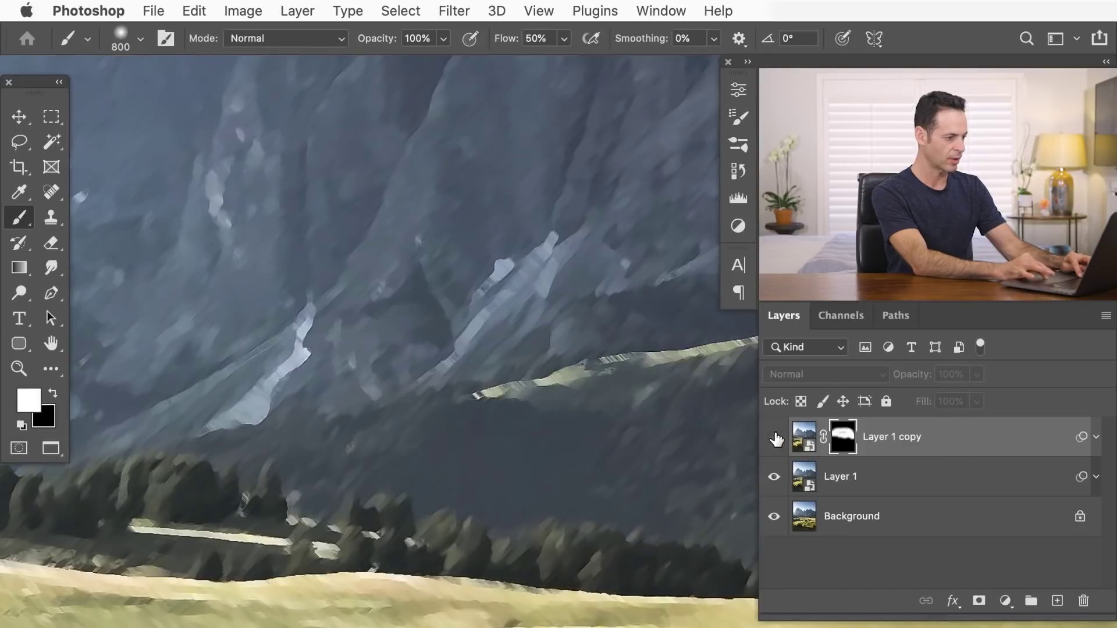
pyautogui.click(775, 437)
pyautogui.click(775, 436)
pyautogui.click(775, 437)
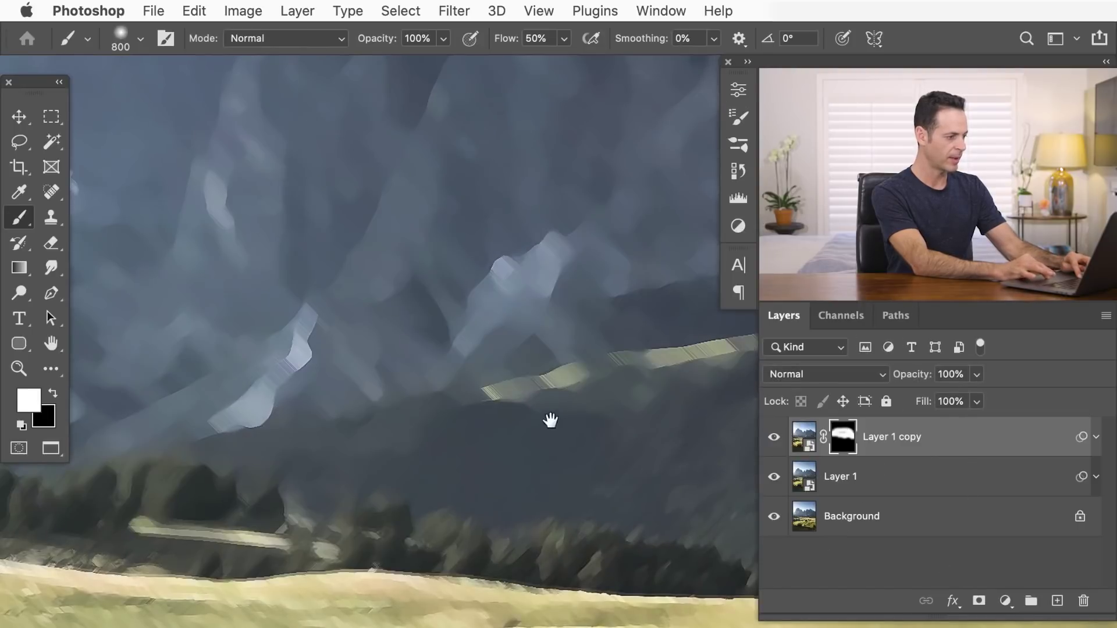
pyautogui.moveTo(548, 416); pyautogui.dragTo(446, 419)
pyautogui.moveTo(534, 426); pyautogui.dragTo(418, 426)
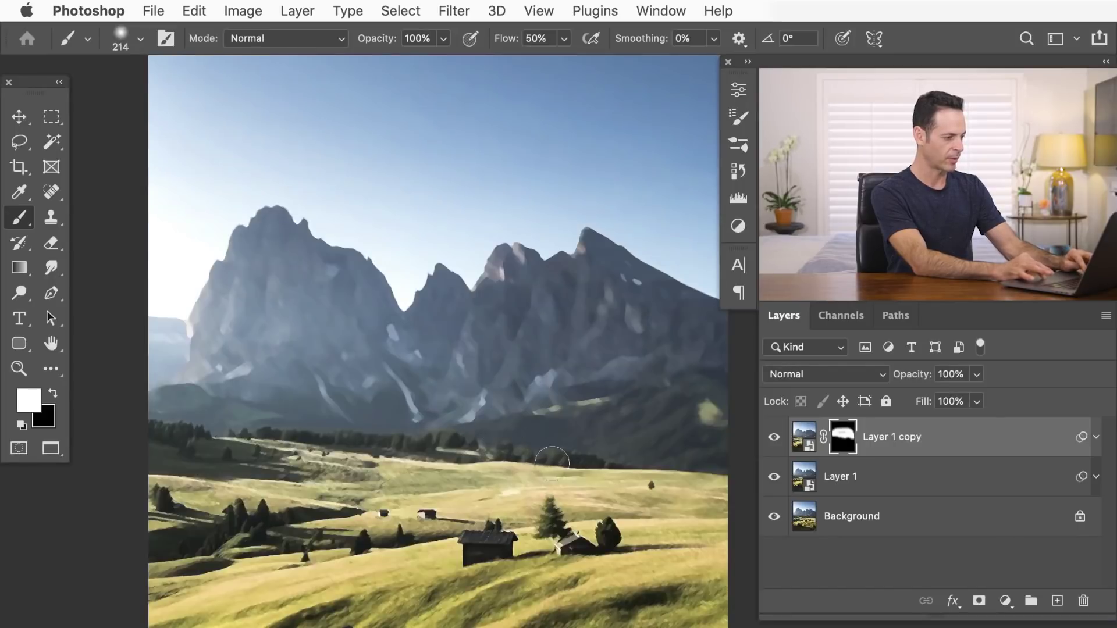